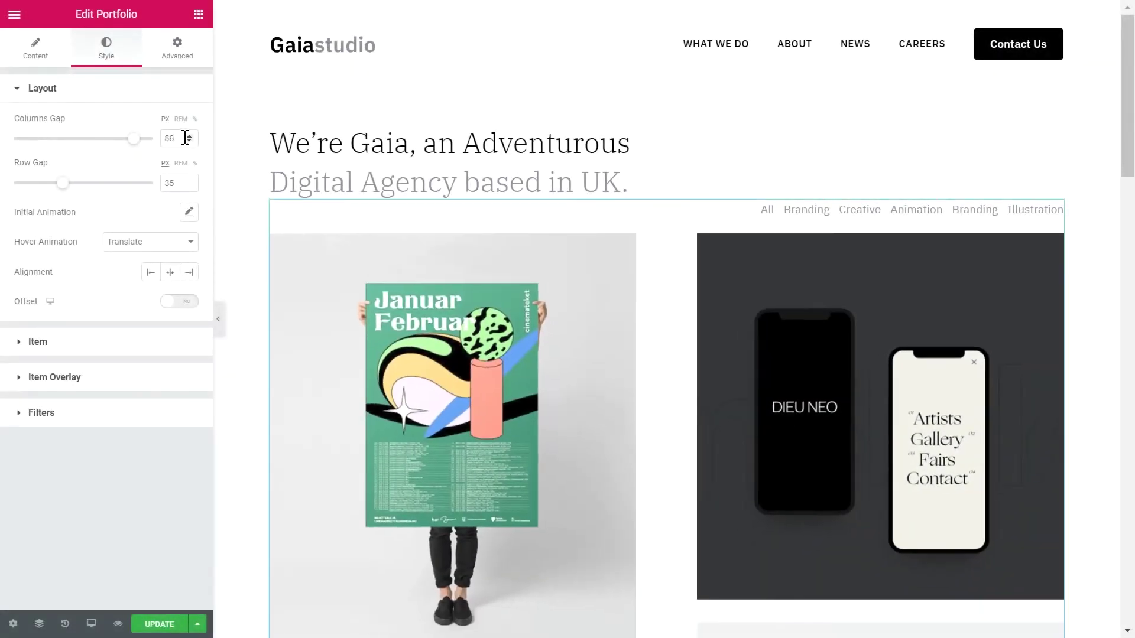
Step: Set the portfolio Columns Gap and Row Gap to 70
text(70)
double_click(177, 183)
text(70)
Step: Choose Fade In as the portfolio's initial entrance animation
click(189, 212)
click(139, 250)
click(119, 330)
click(114, 259)
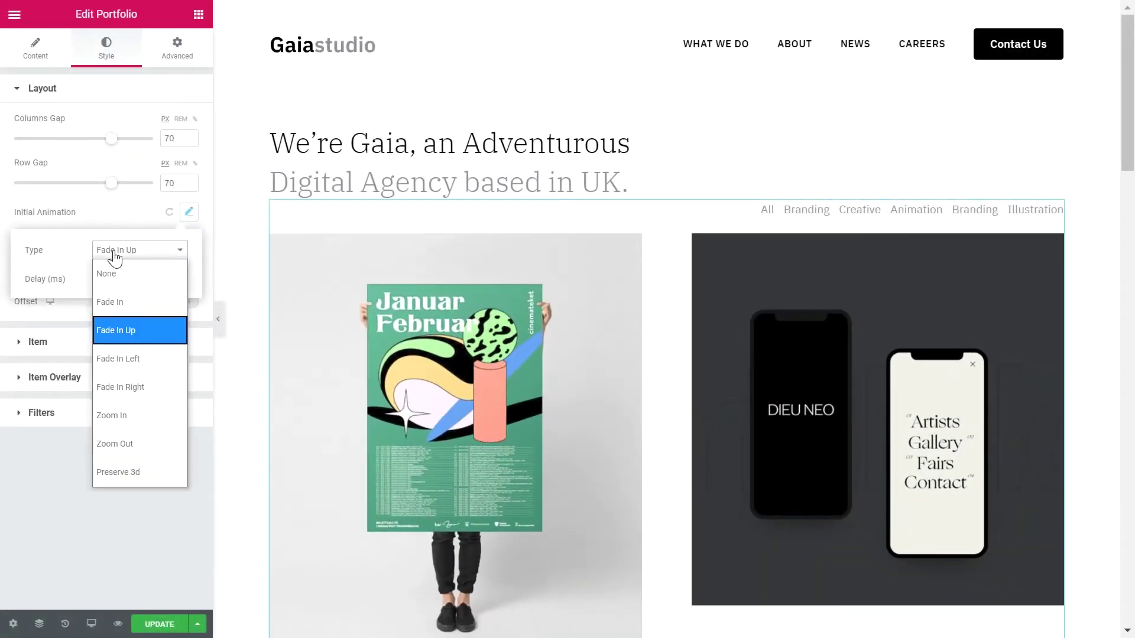
click(129, 300)
click(119, 319)
Step: Keep Translate as the hover animation, turn Offset on, and review the live page
click(146, 244)
click(170, 284)
click(177, 302)
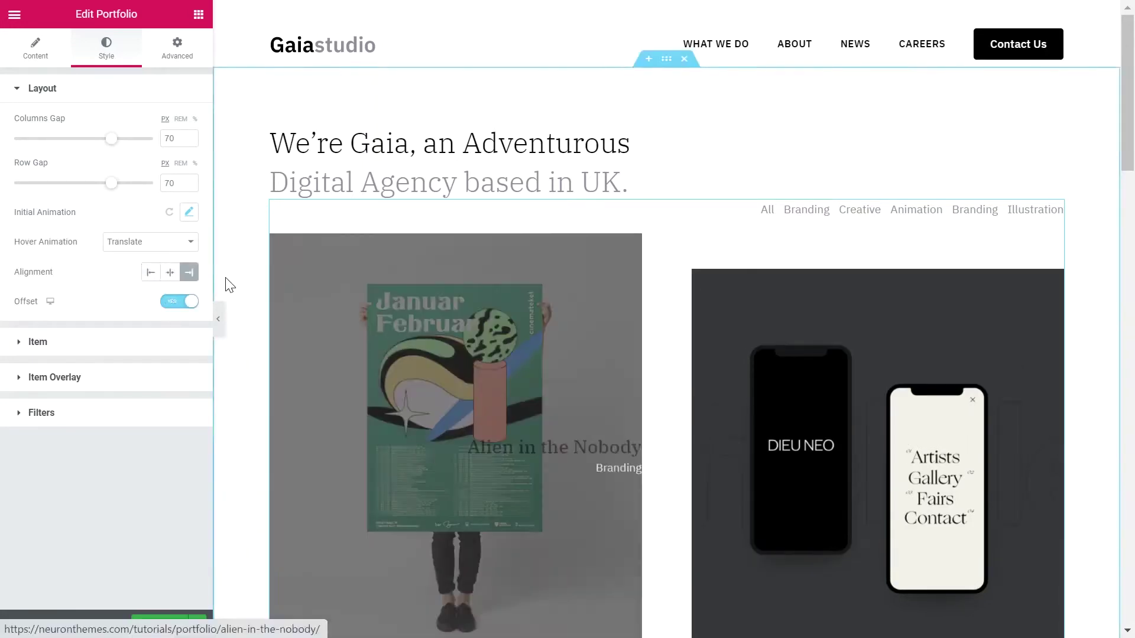
click(81, 346)
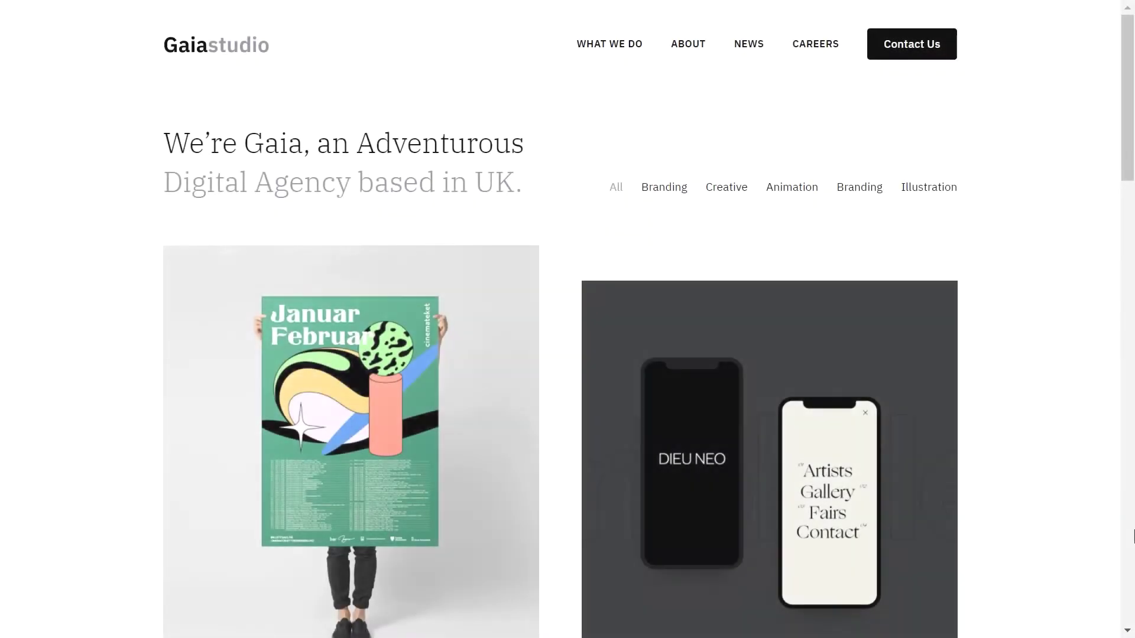
scroll(1133, 536, down, 16)
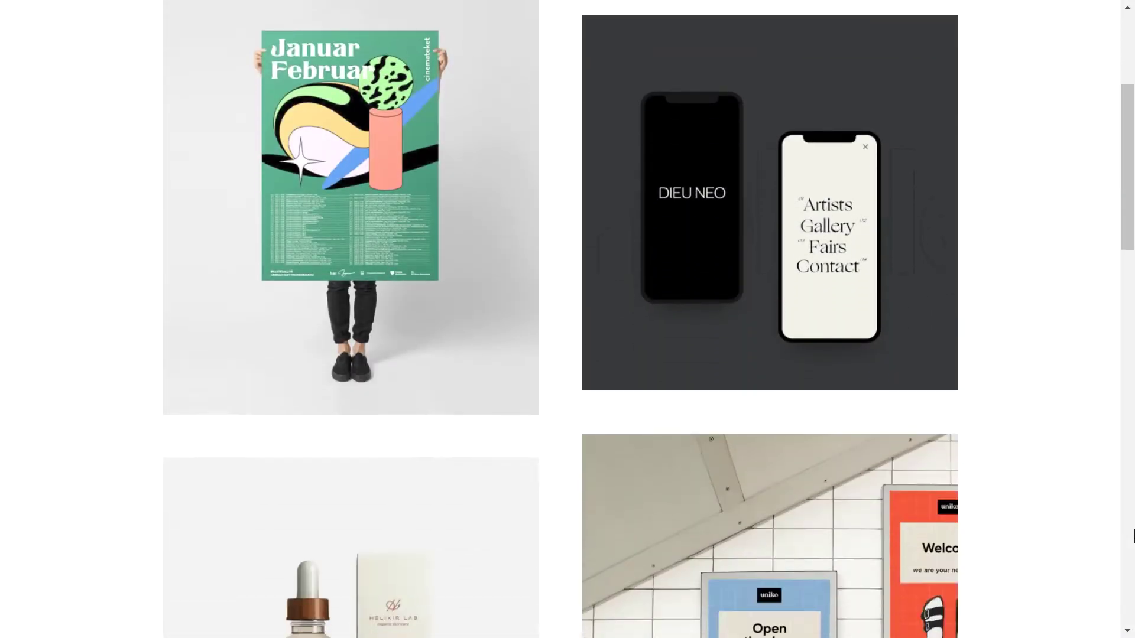
scroll(1133, 536, down, 11)
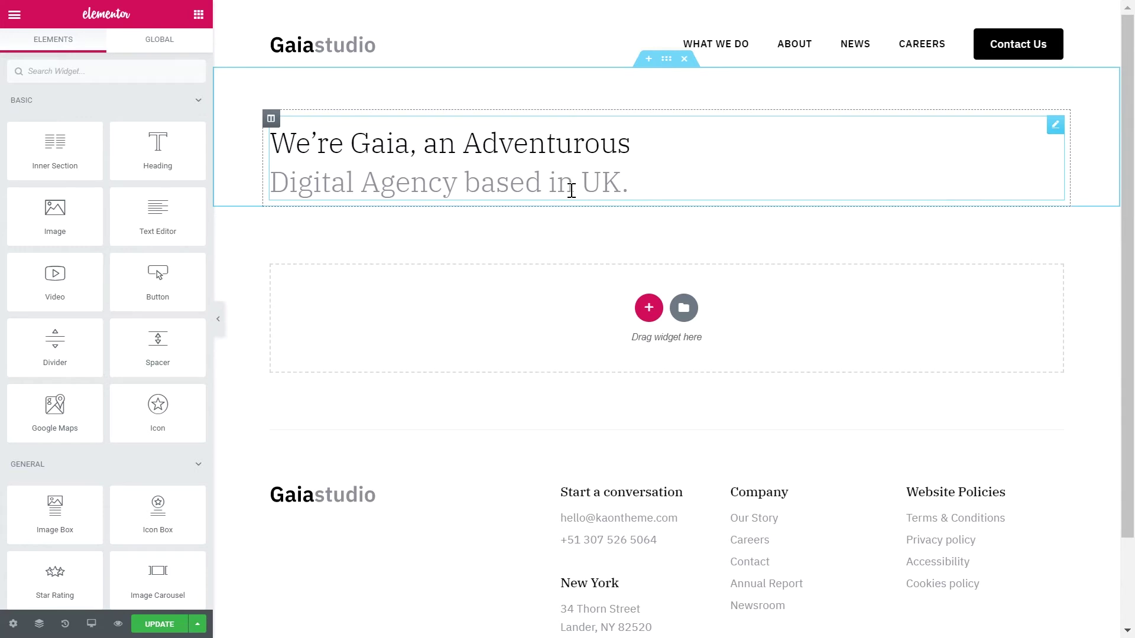
Step: Search 'por' in Elements and drop the Portfolio widget below the Gaia heading
click(73, 77)
text(por)
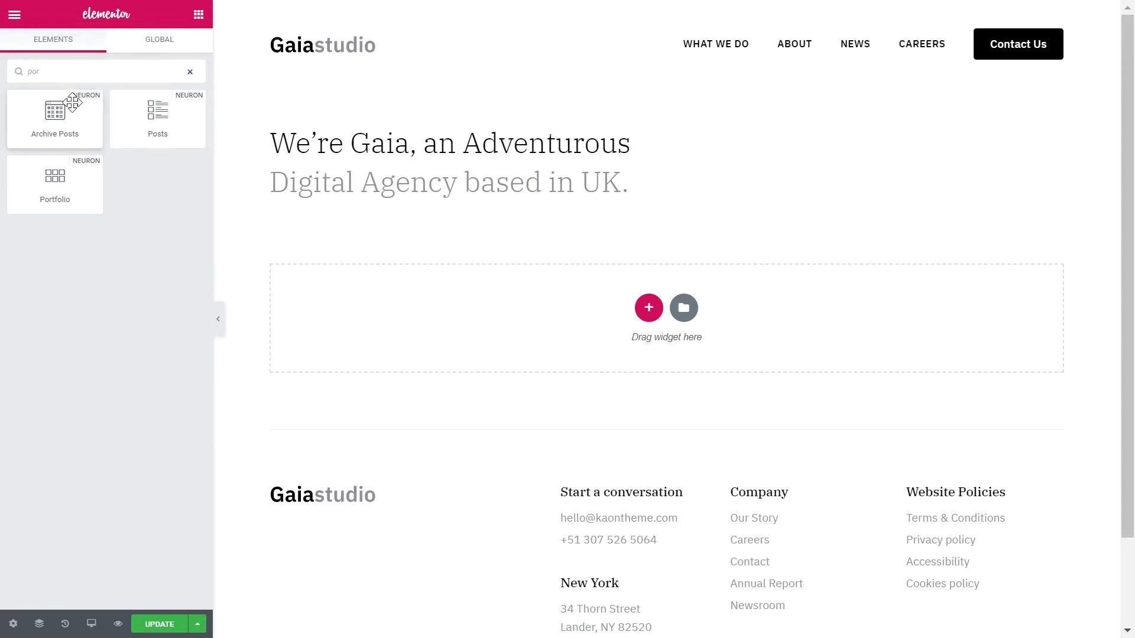
drag(74, 183, 330, 213)
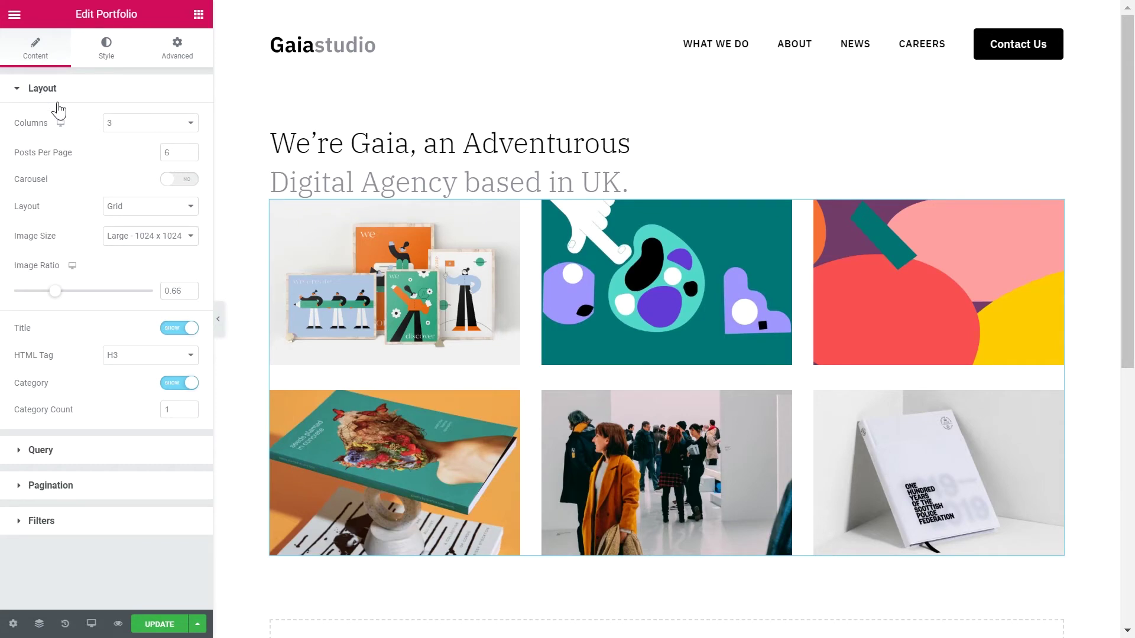
Step: Try 2, 3 and 4 columns for the portfolio grid, settling on 2
click(124, 126)
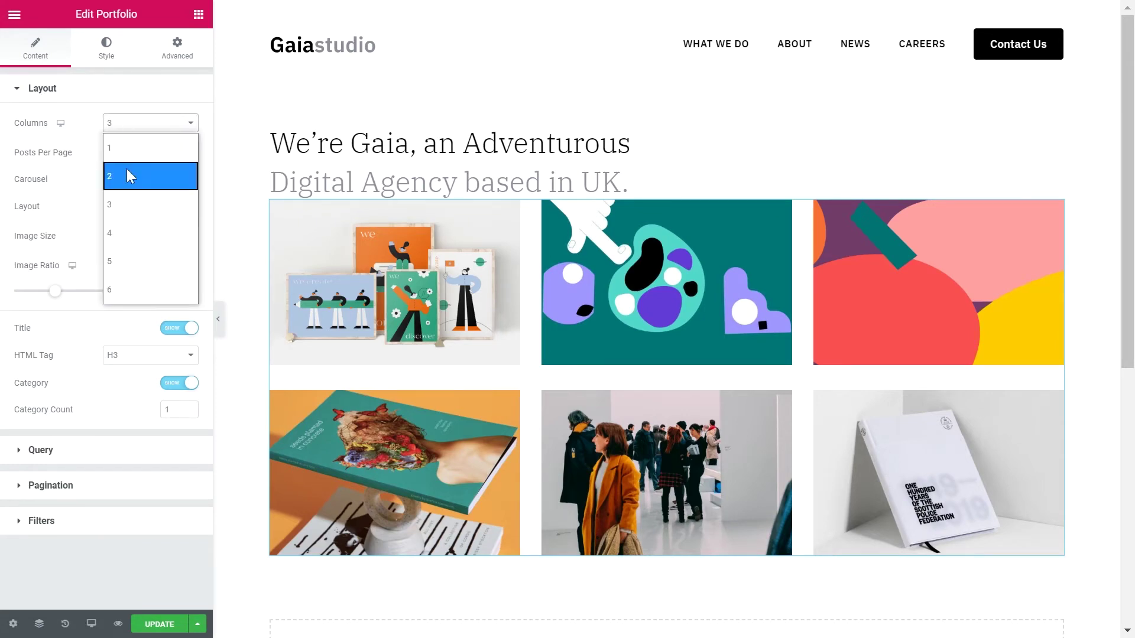
click(129, 176)
click(127, 126)
click(125, 201)
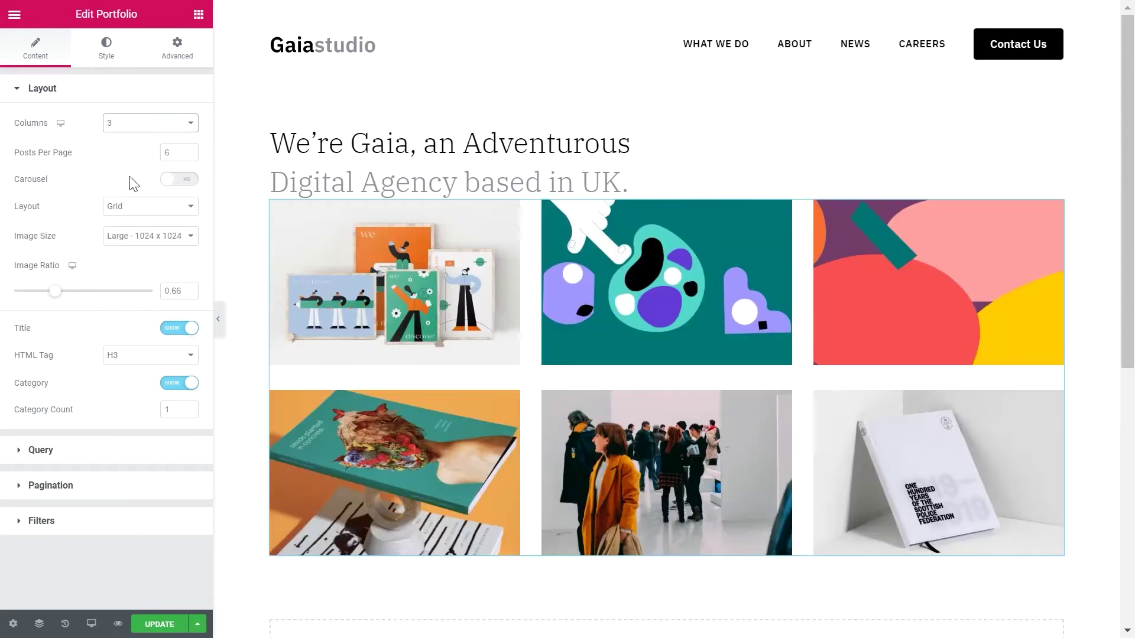
click(128, 126)
click(124, 236)
click(137, 123)
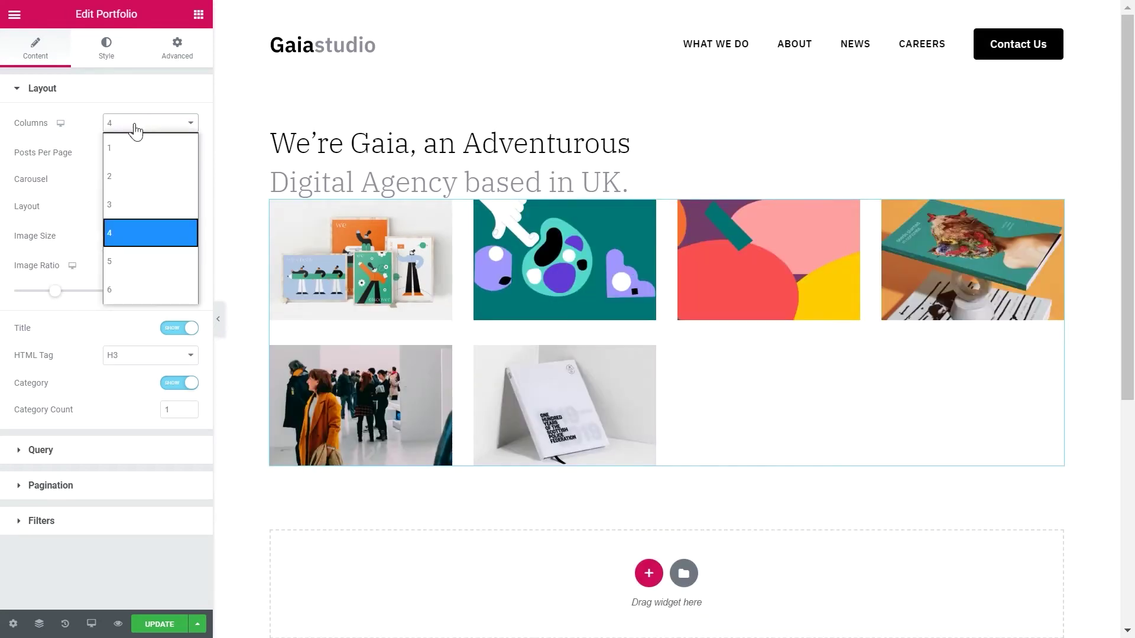
click(130, 183)
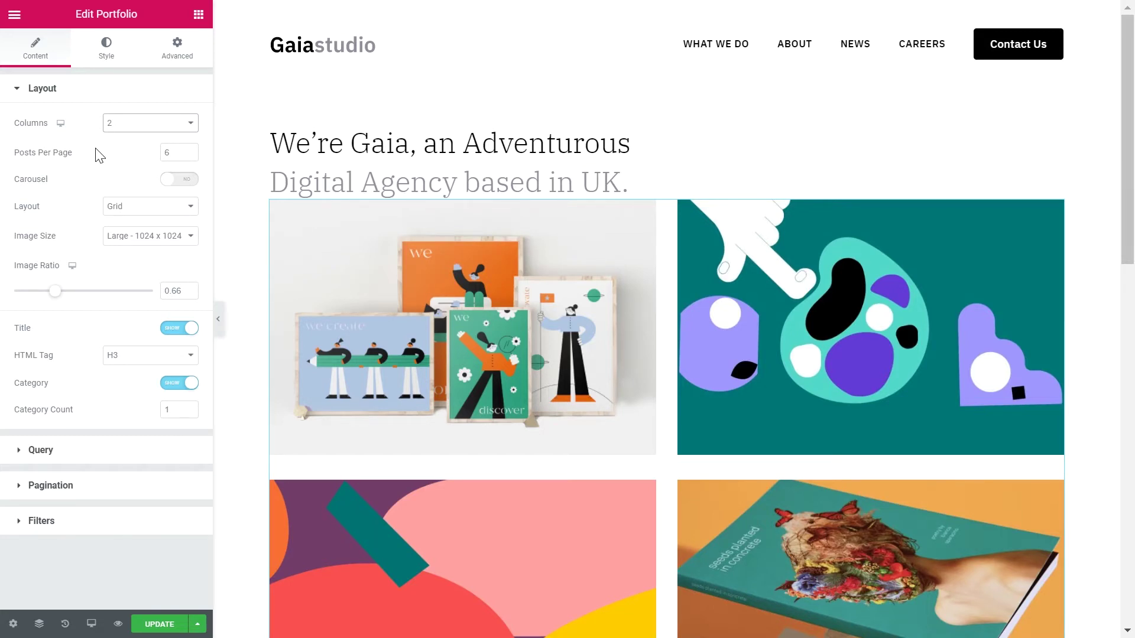
Step: Set Posts Per Page to 8 and leave Carousel switched off
double_click(169, 153)
text(8)
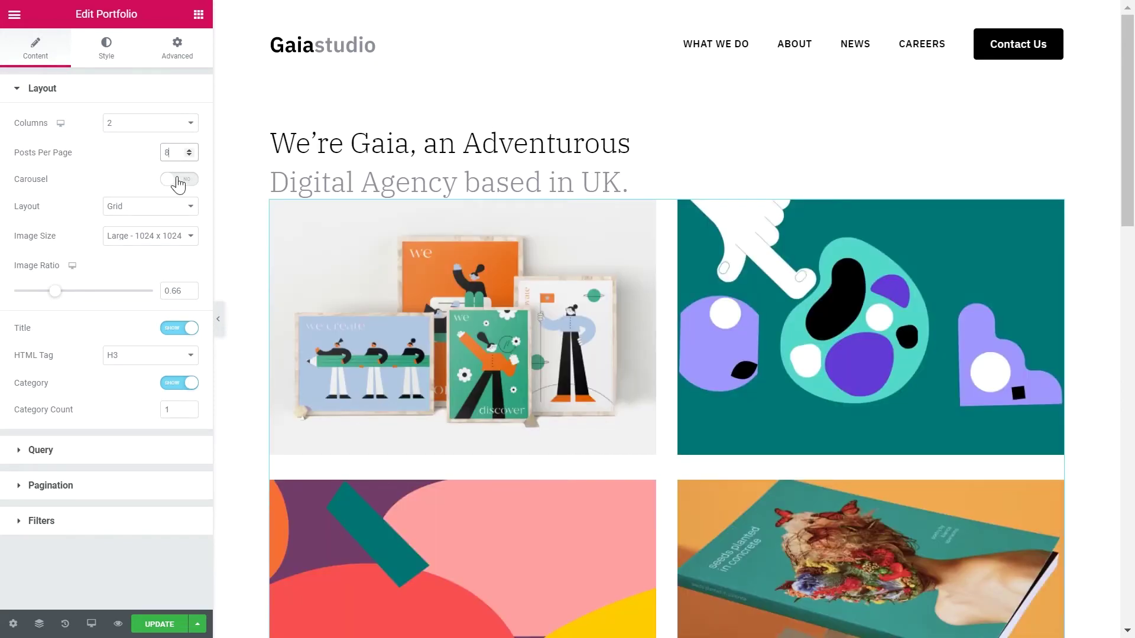
click(177, 180)
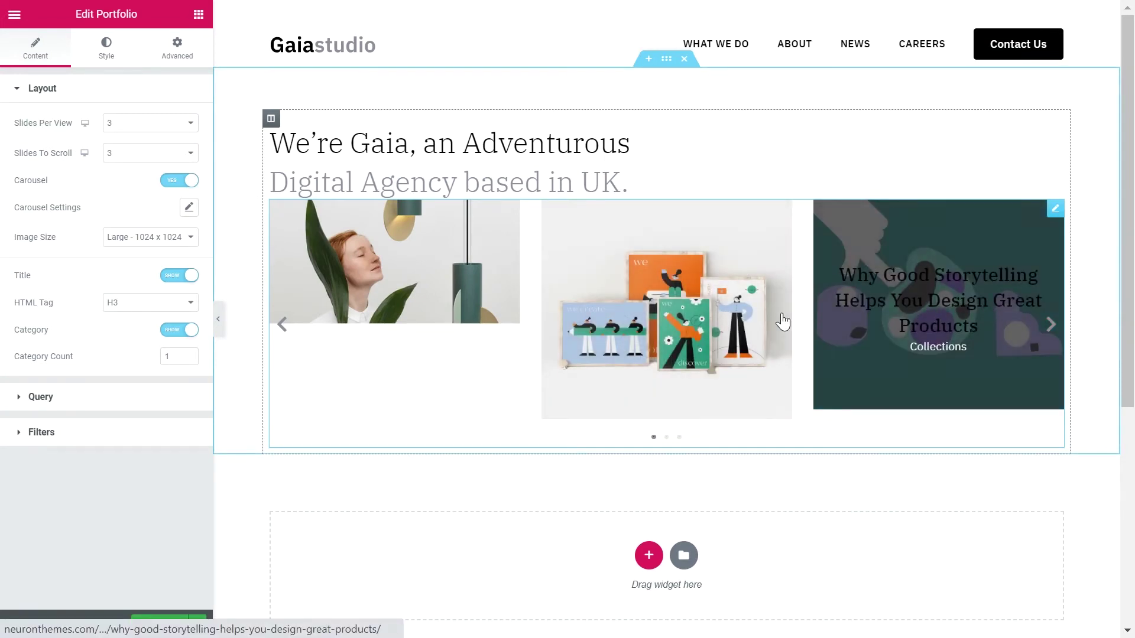
click(181, 182)
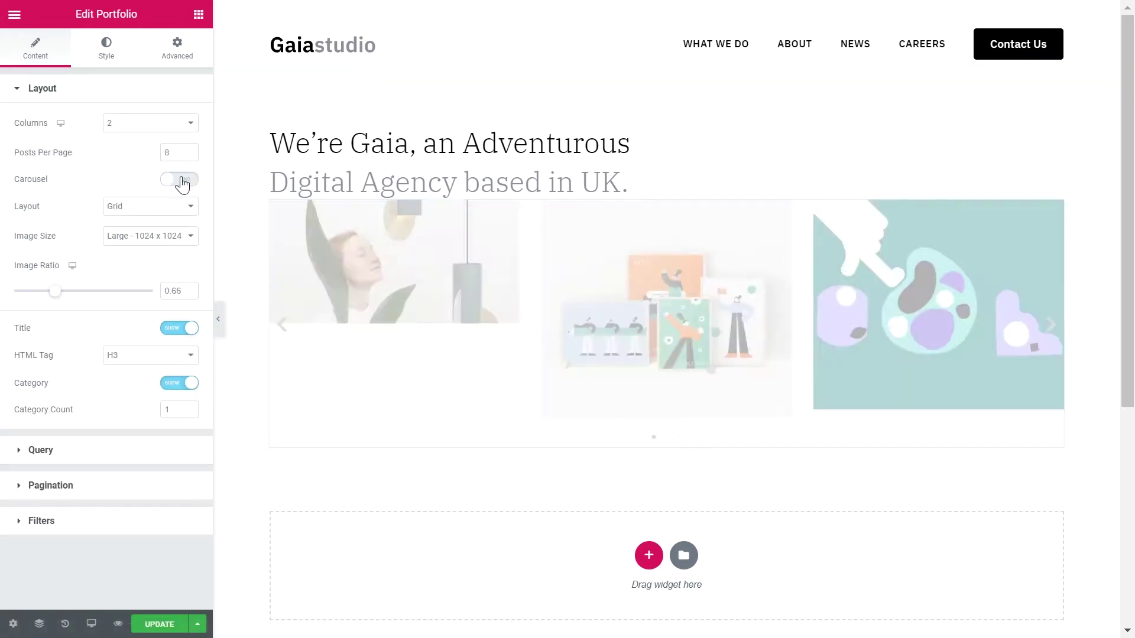
click(168, 207)
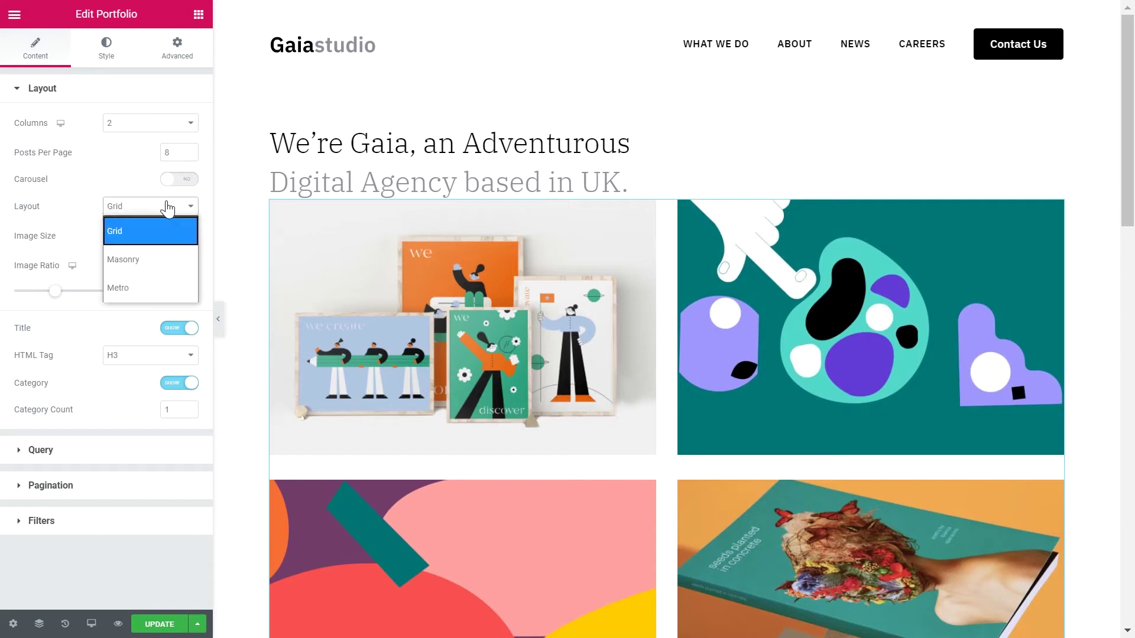
Step: Switch the portfolio to Masonry layout with Full image size
click(136, 260)
click(139, 236)
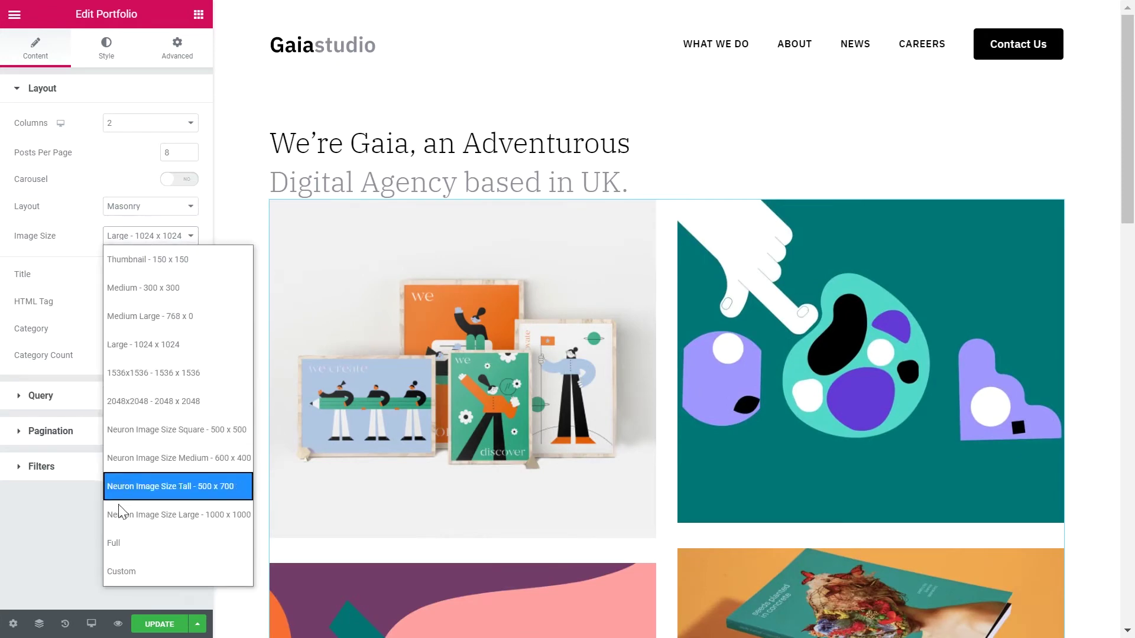
click(109, 555)
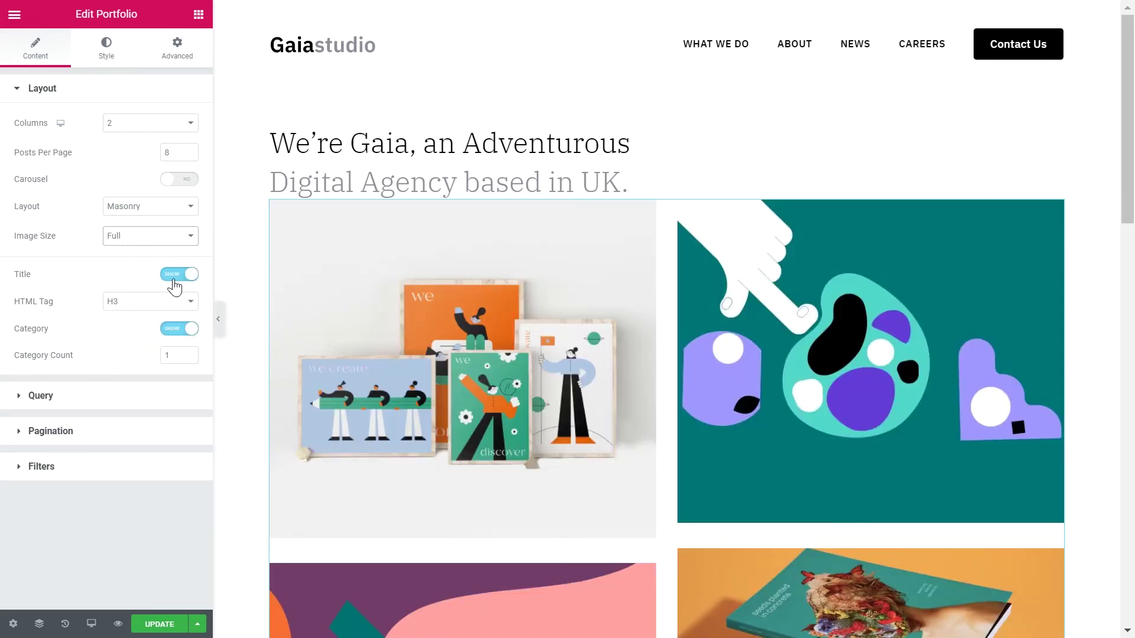
Step: Keep project titles shown as H3 and categories shown
click(176, 279)
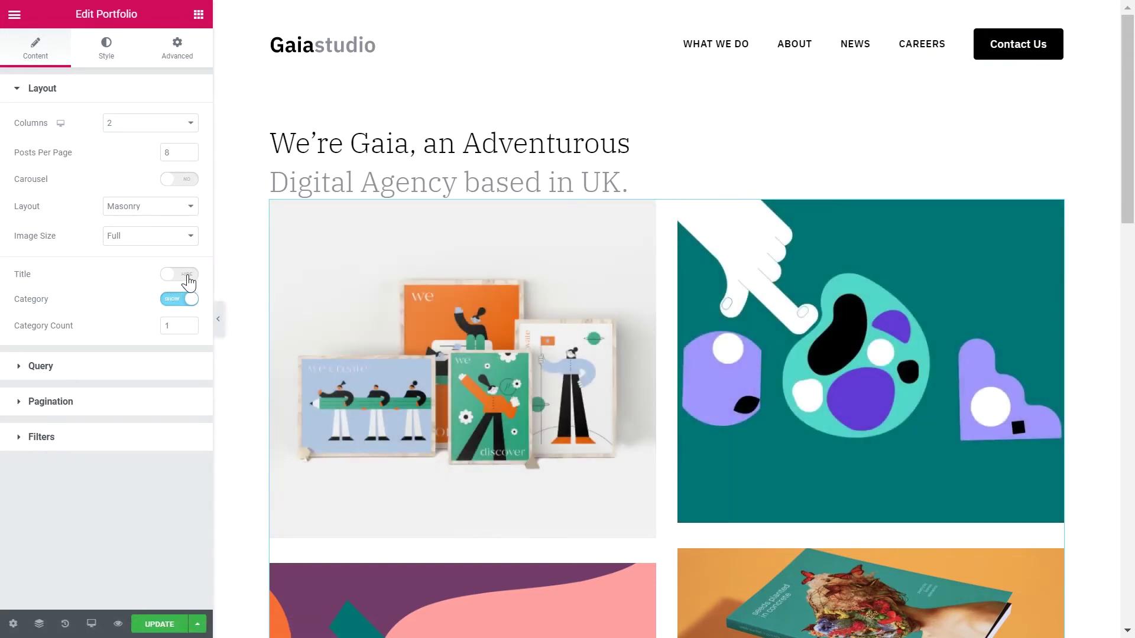
click(188, 277)
click(133, 307)
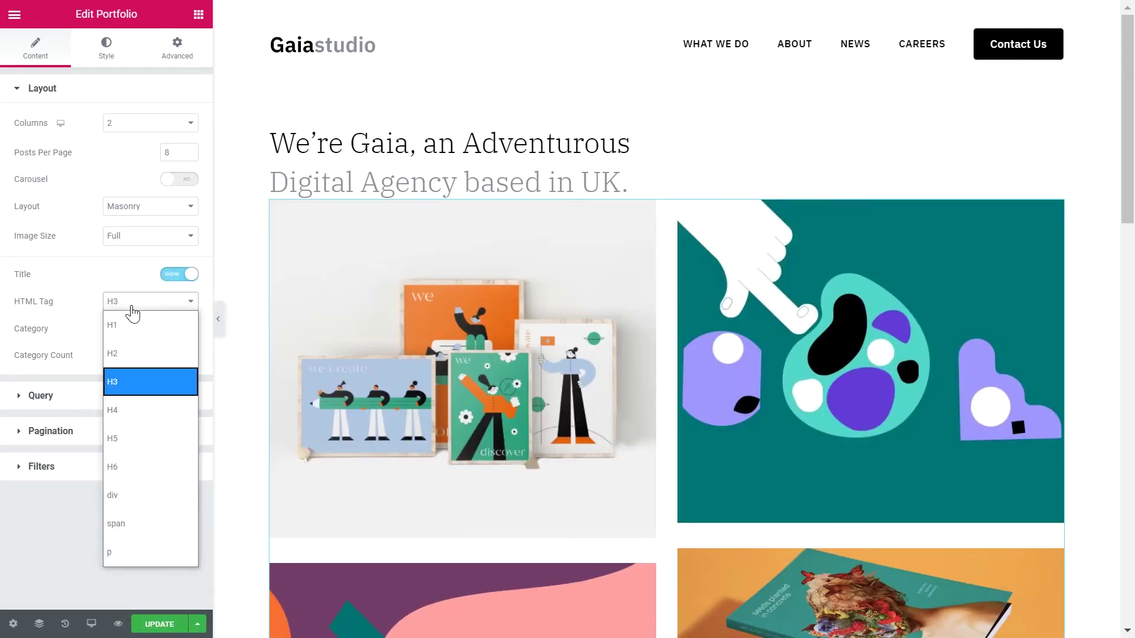
click(132, 312)
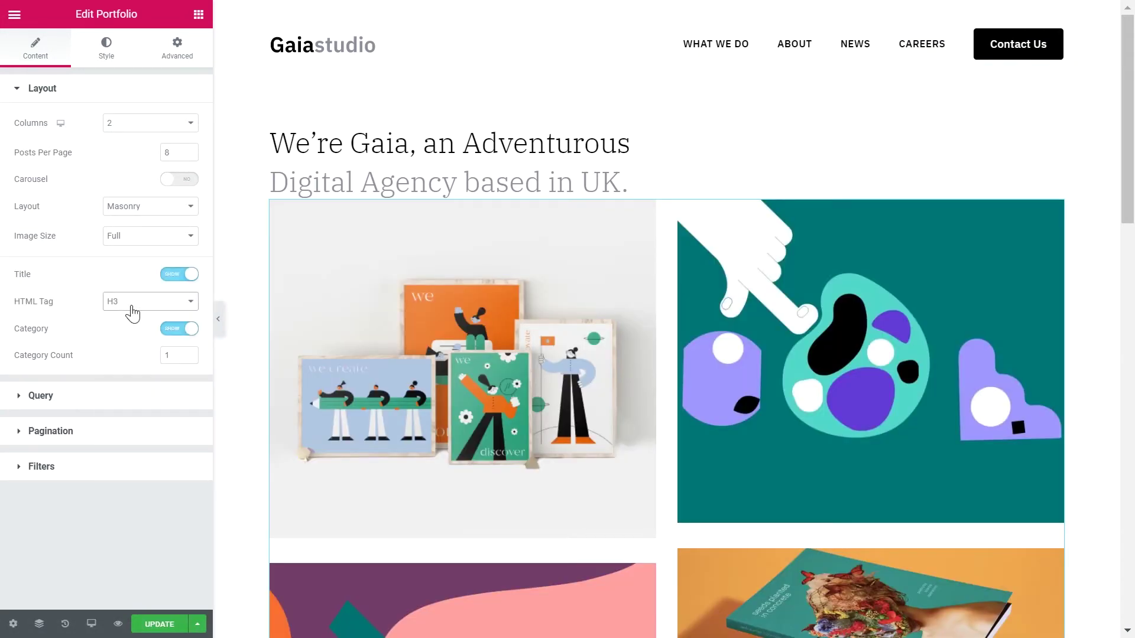
click(183, 335)
click(184, 335)
Step: In Query, set Source to Portfolio and Order to Ascending
click(129, 396)
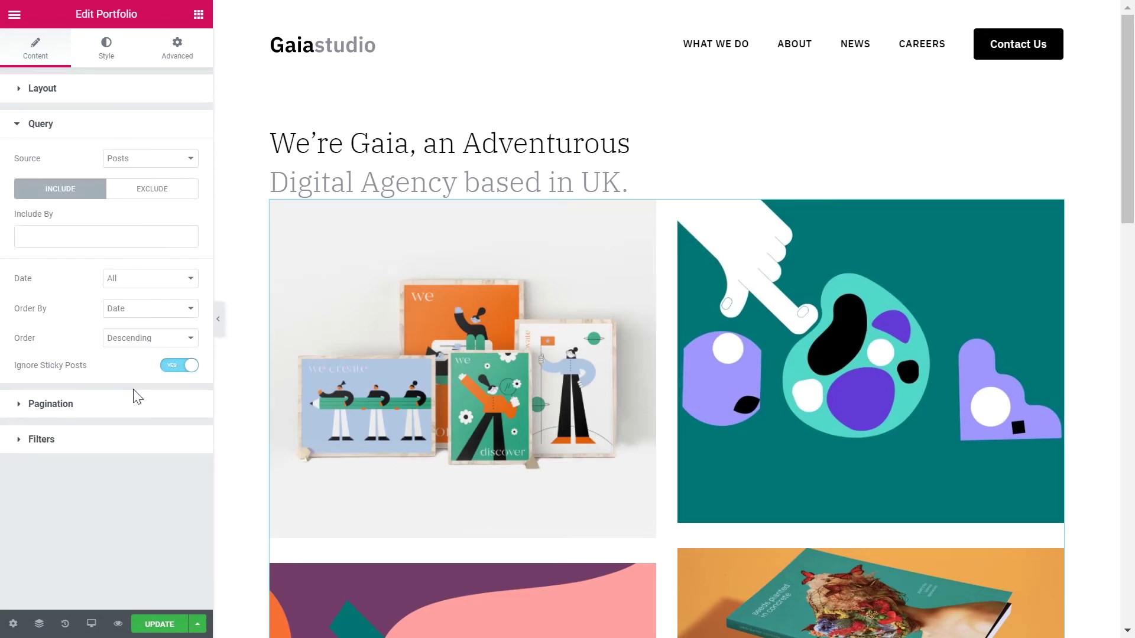
click(123, 166)
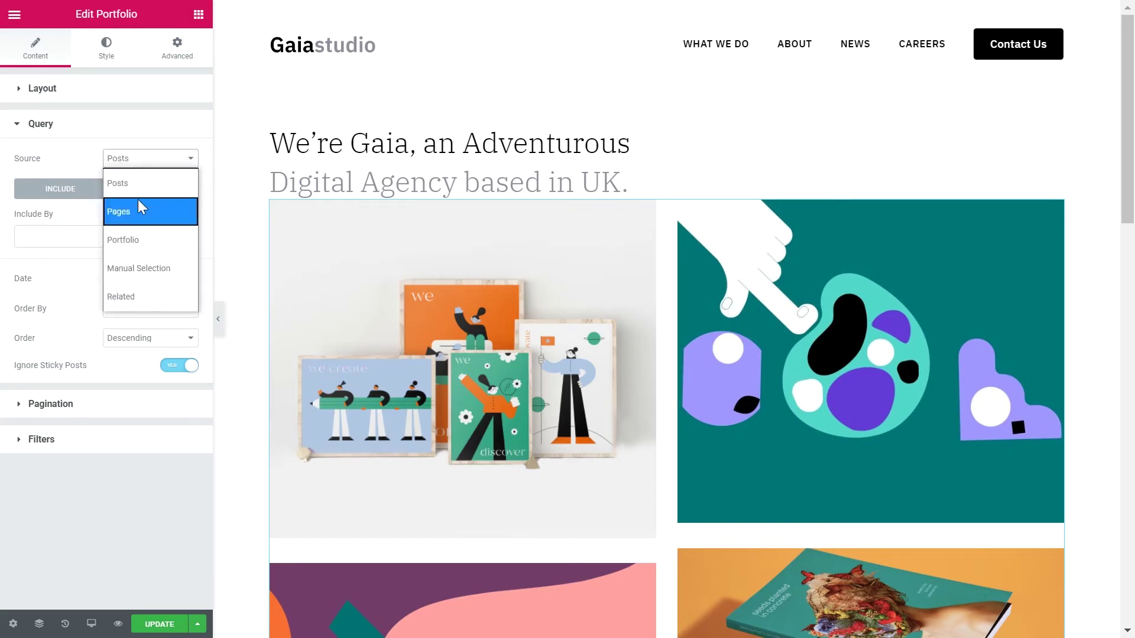
click(132, 236)
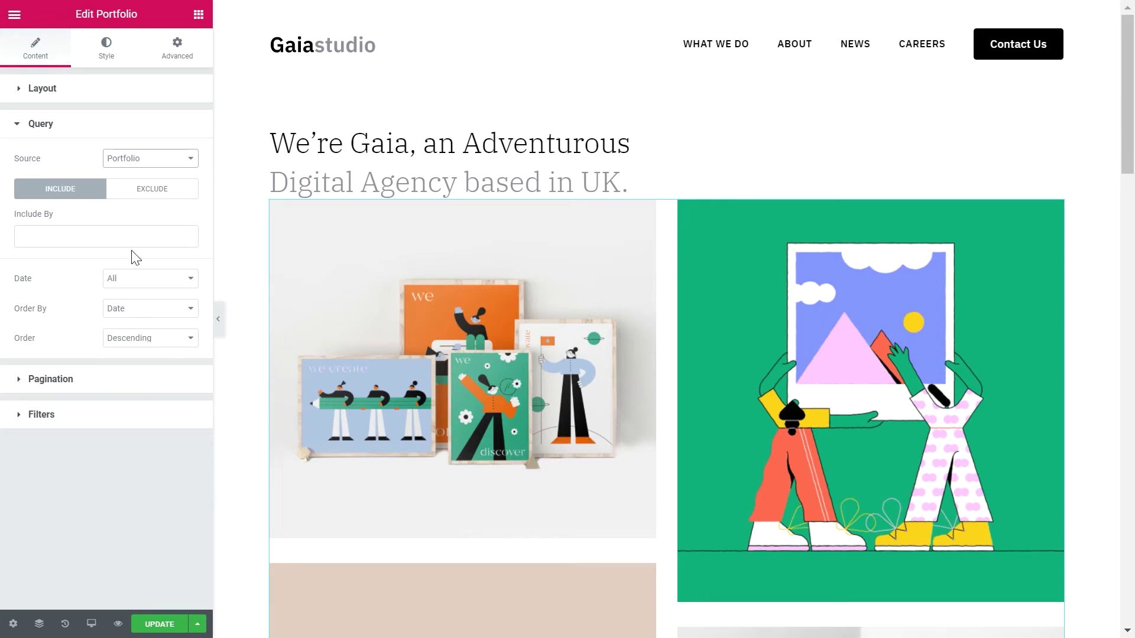
click(148, 347)
click(138, 358)
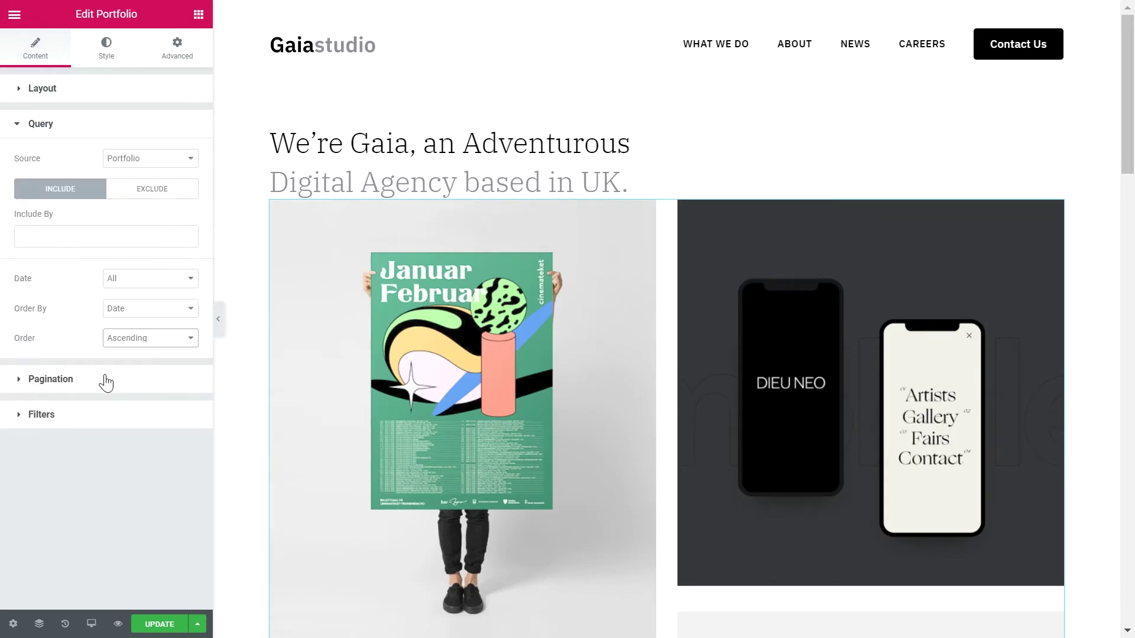
click(105, 382)
click(131, 195)
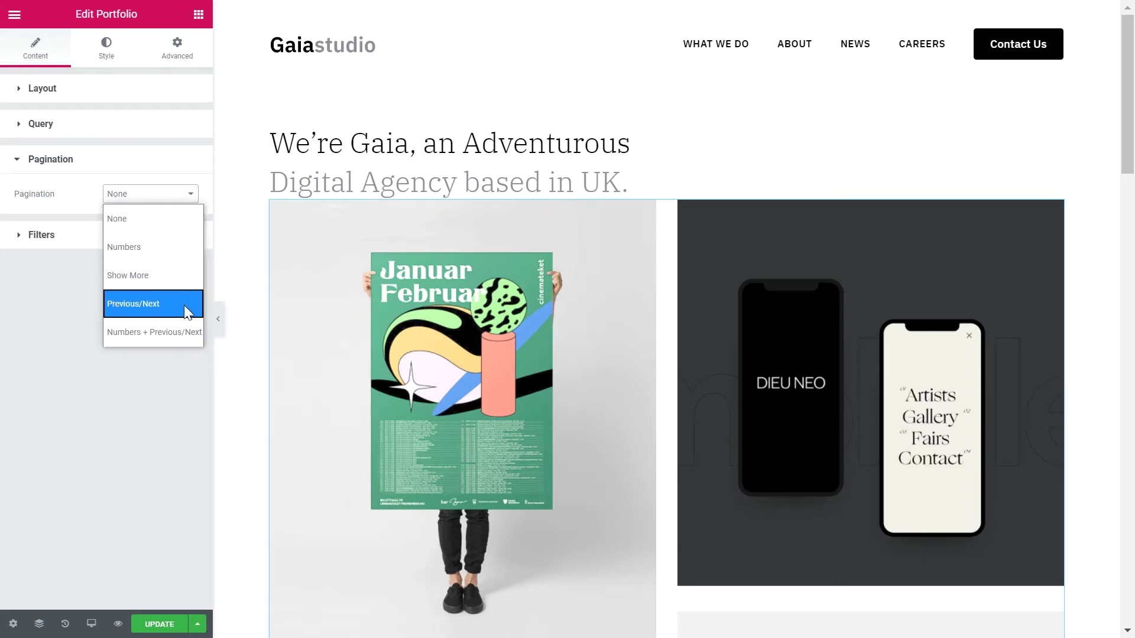
Step: Keep Pagination at None and show right-aligned Portfolio Categories filters
click(173, 223)
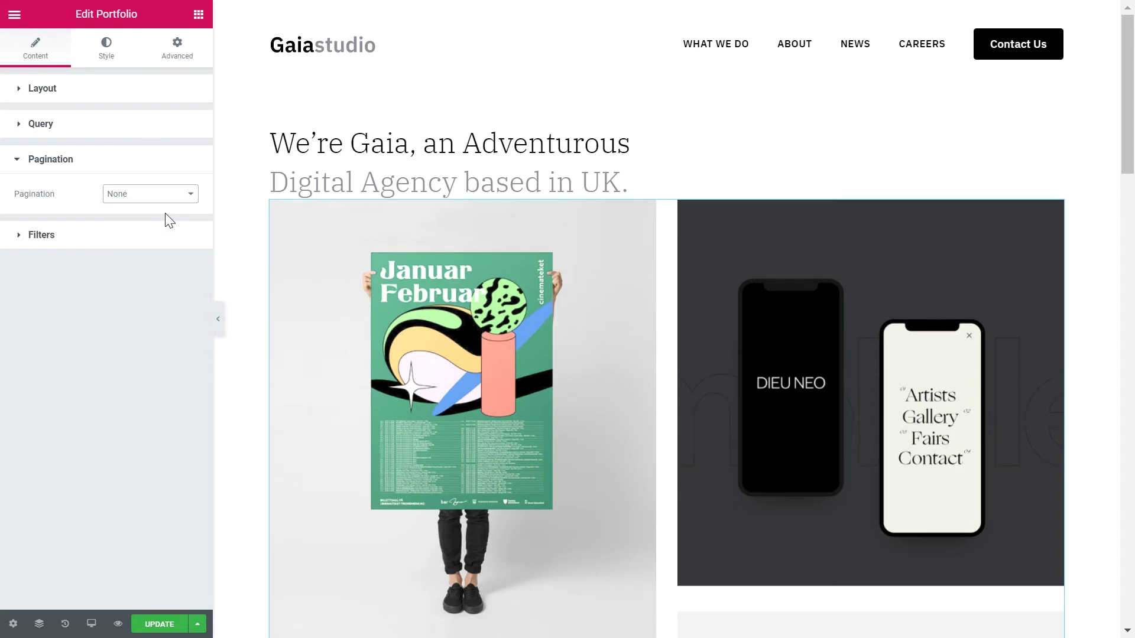
click(110, 234)
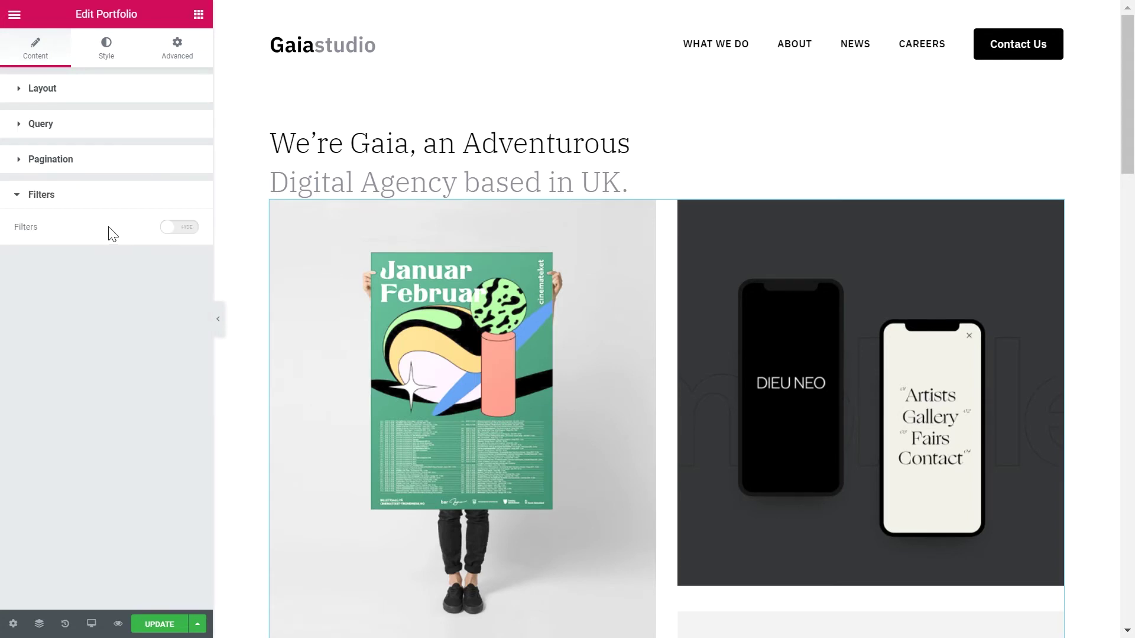
click(188, 228)
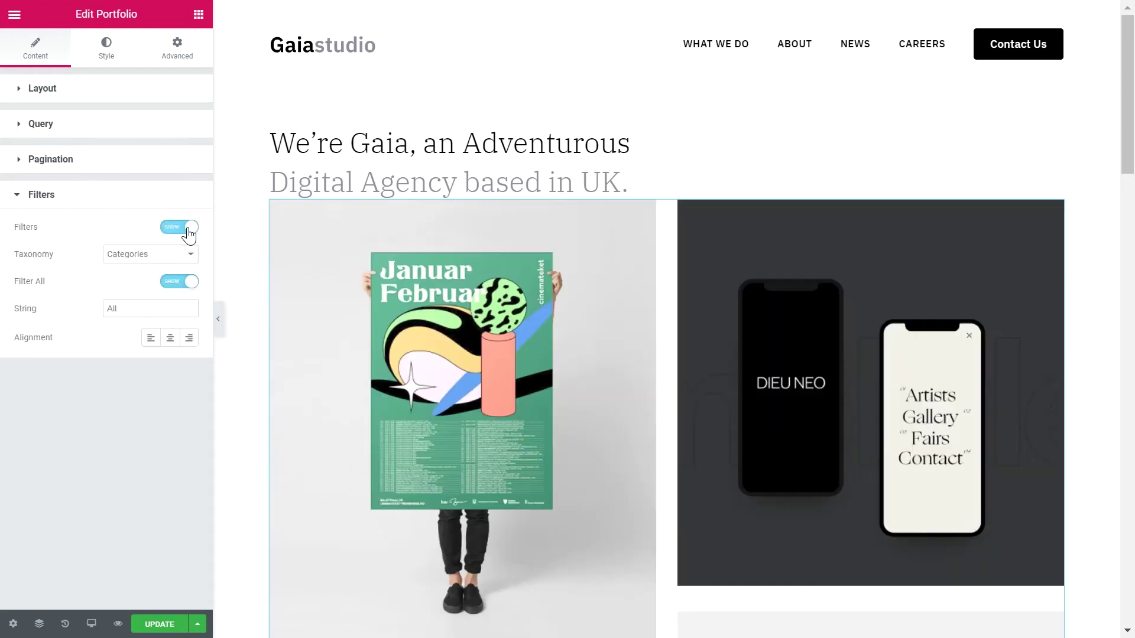
click(137, 266)
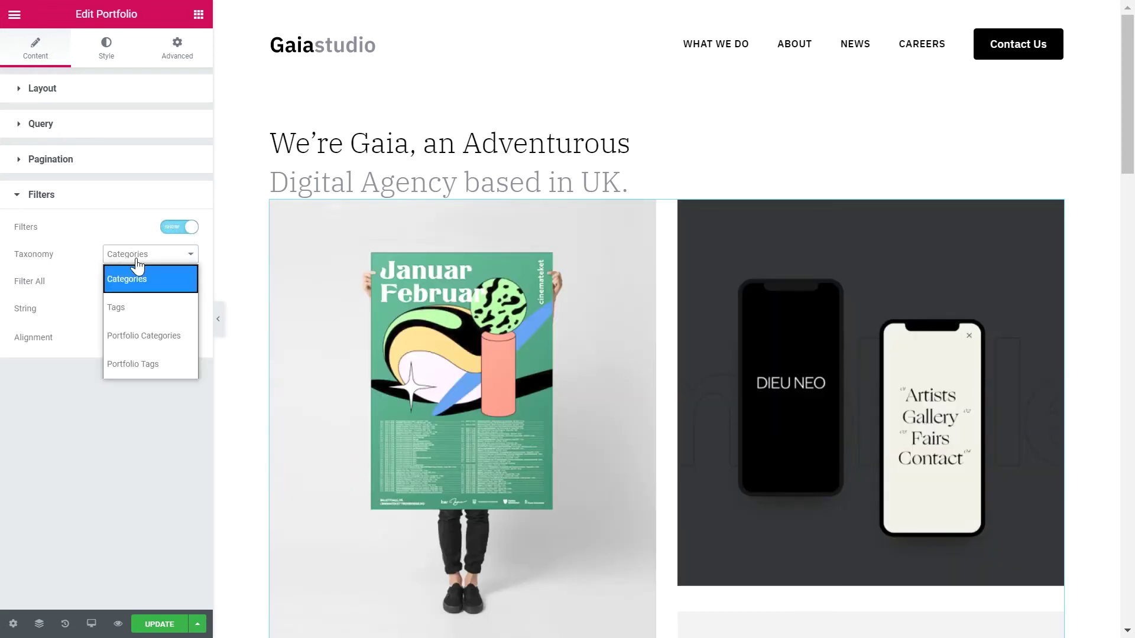
click(159, 333)
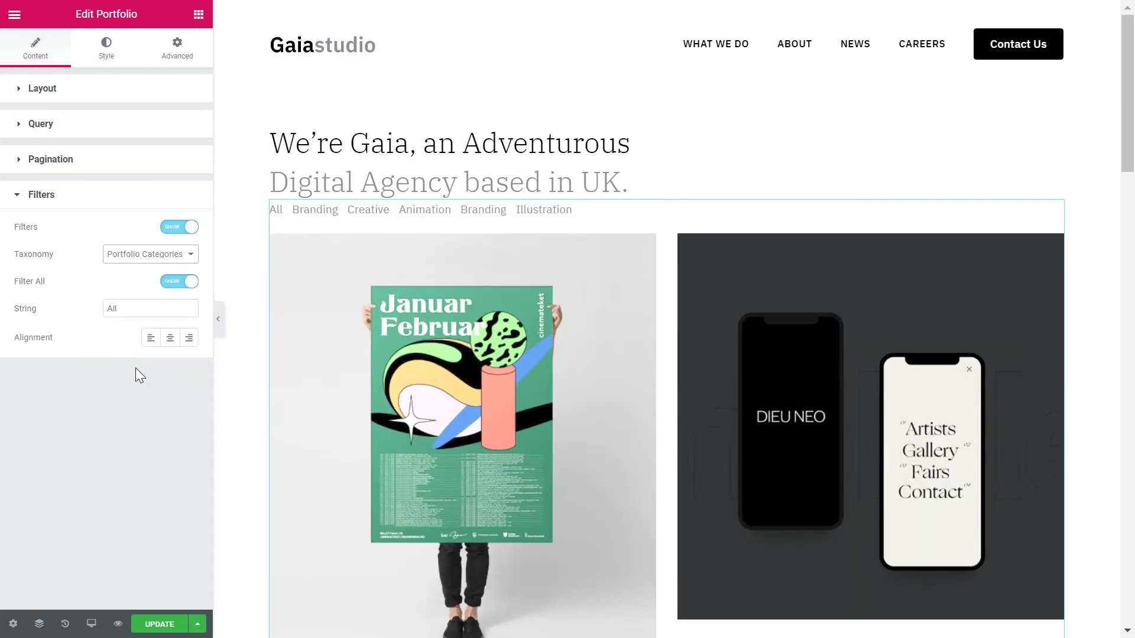
click(189, 342)
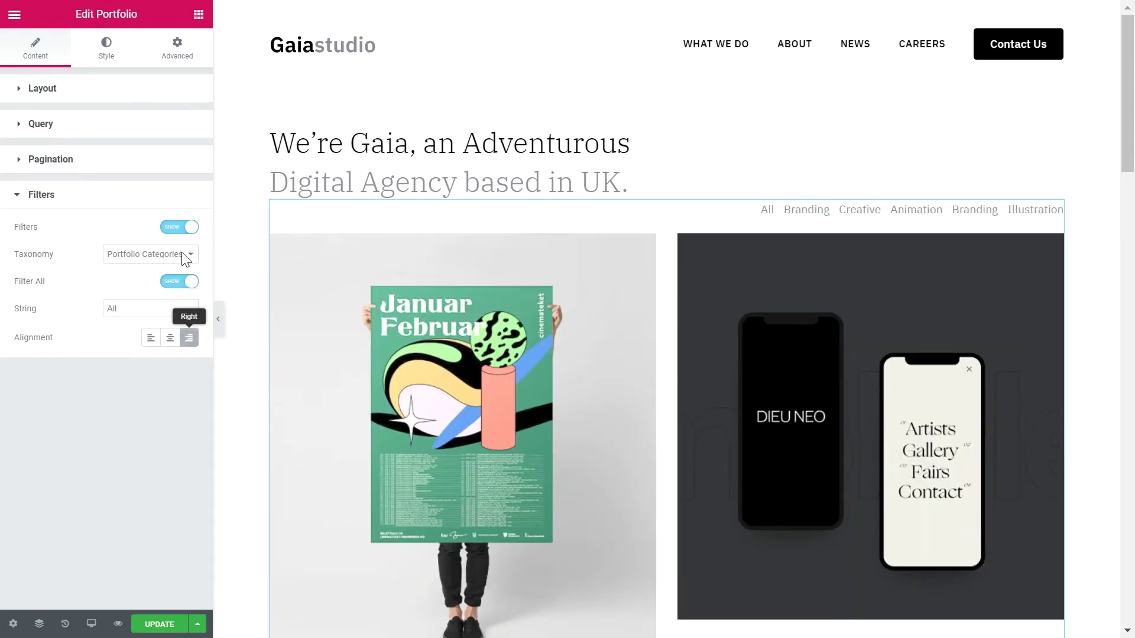
click(113, 59)
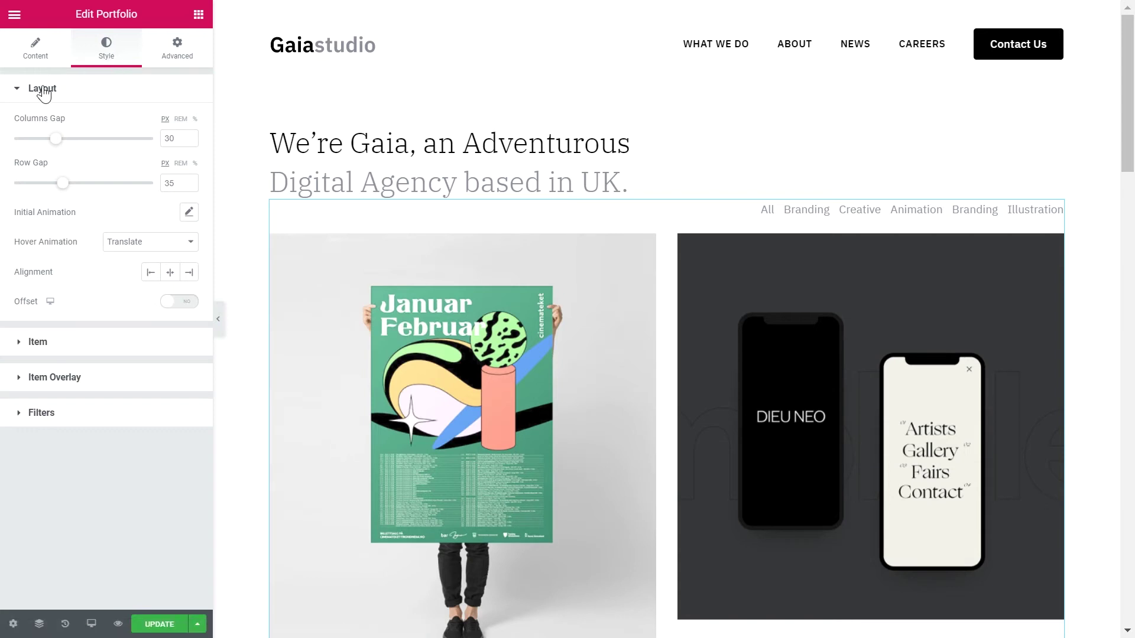
Step: Set the portfolio Columns Gap and Row Gap to 70
drag(54, 144, 132, 148)
double_click(180, 138)
text(70)
double_click(173, 184)
text(70)
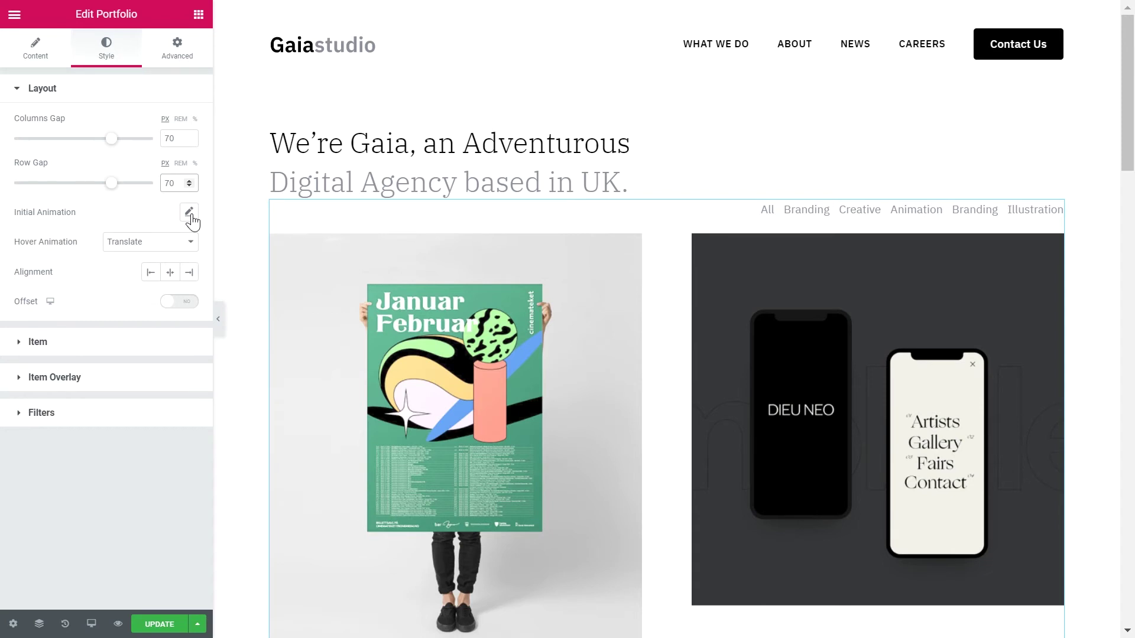
Step: Give items a Fade In Up entrance animation with 300 ms delay
click(189, 212)
click(142, 255)
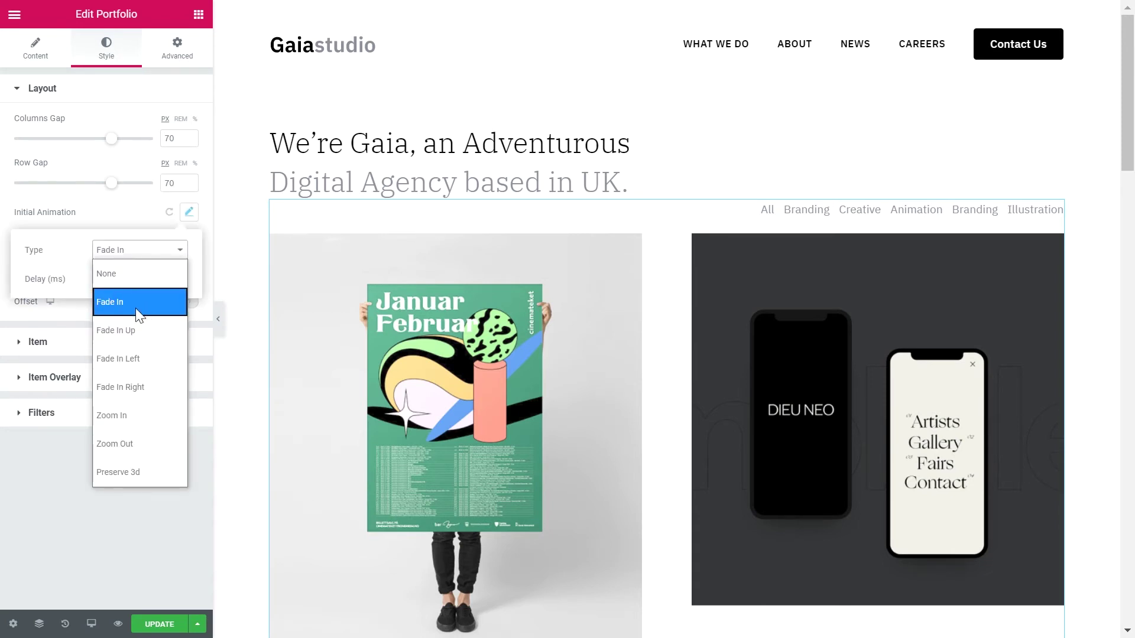
click(134, 329)
click(119, 253)
click(128, 328)
click(165, 284)
text(300)
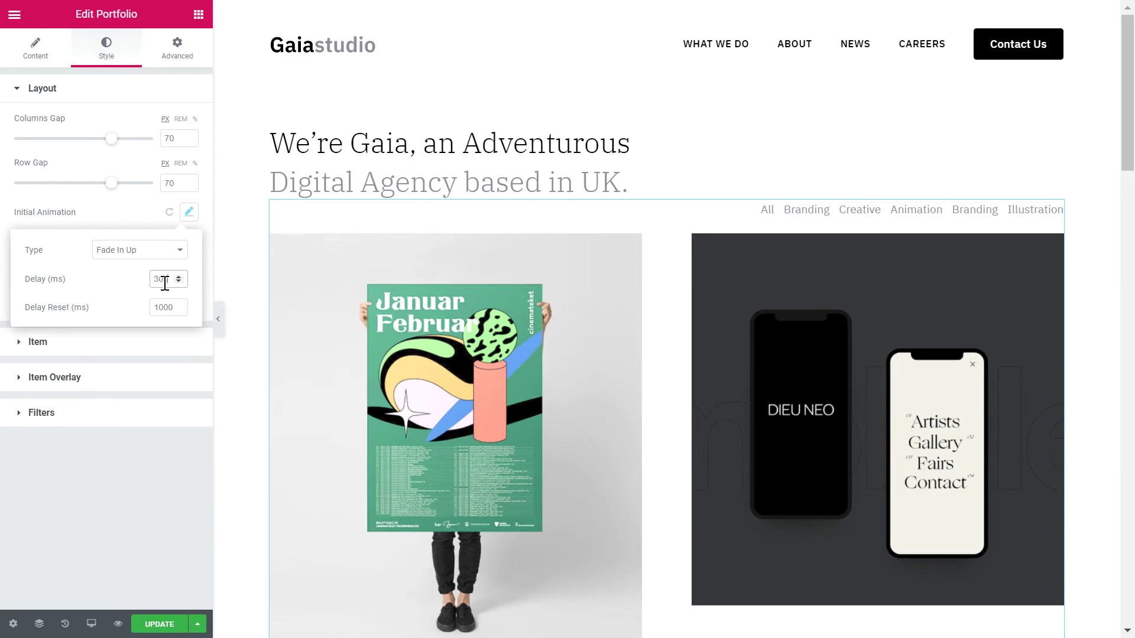
click(108, 211)
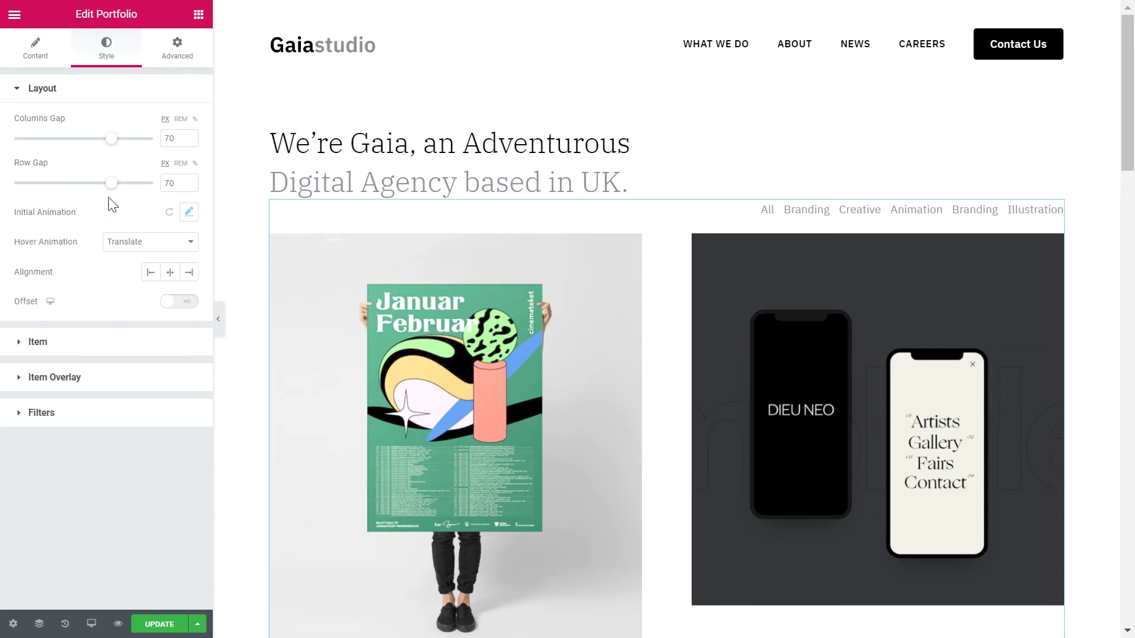
Step: Keep Translate hover, enable Offset on the second column, and center-align items
click(145, 253)
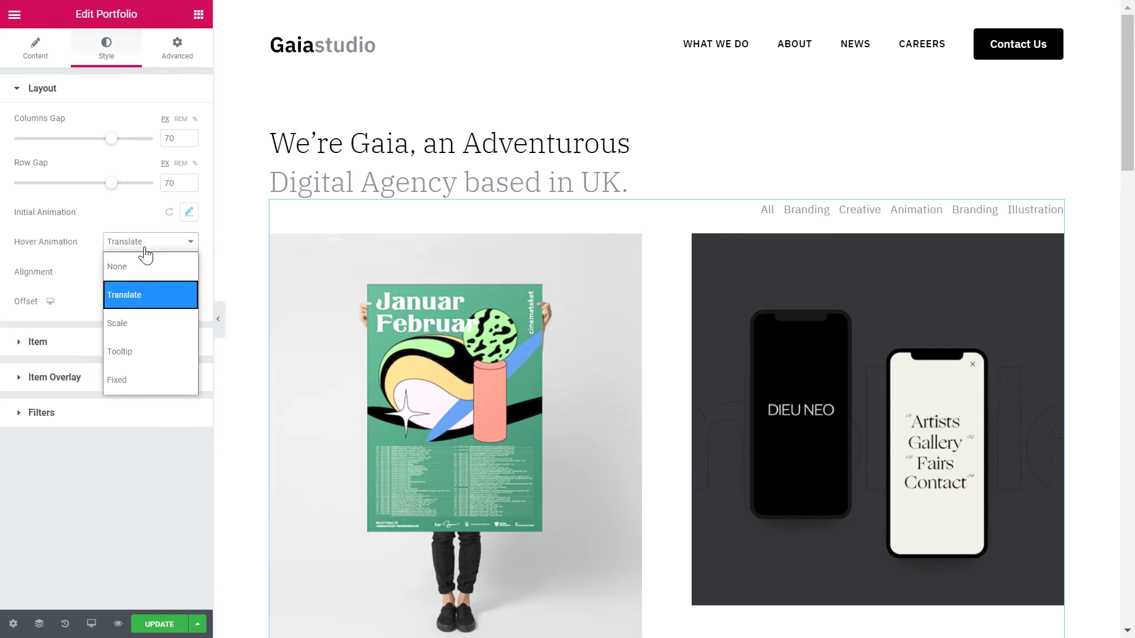
click(141, 294)
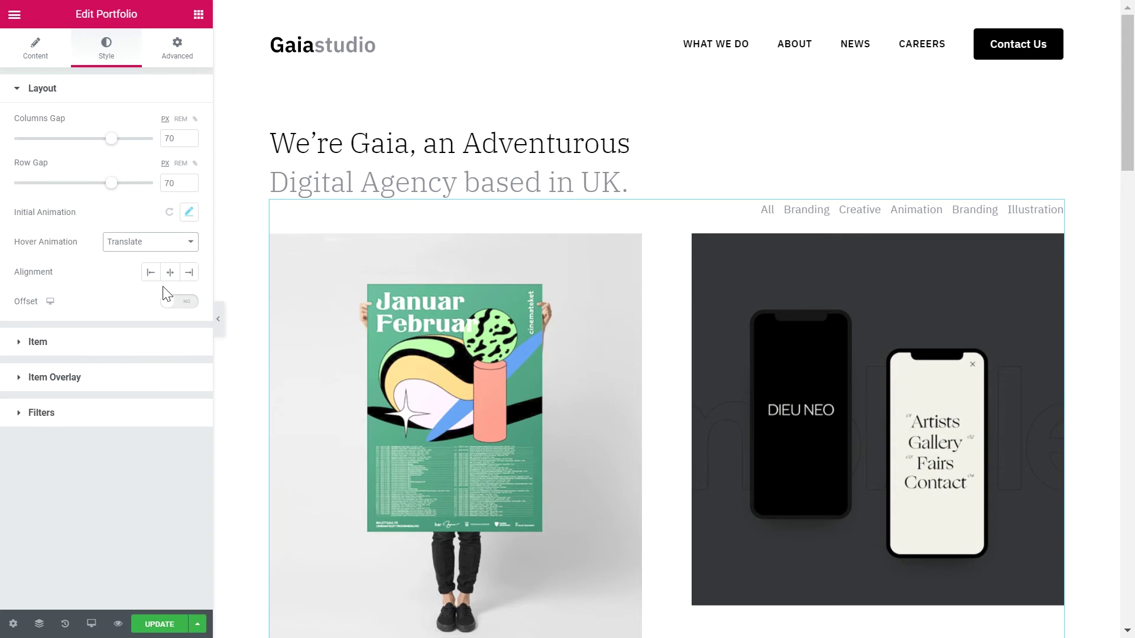
click(170, 272)
click(172, 304)
click(156, 274)
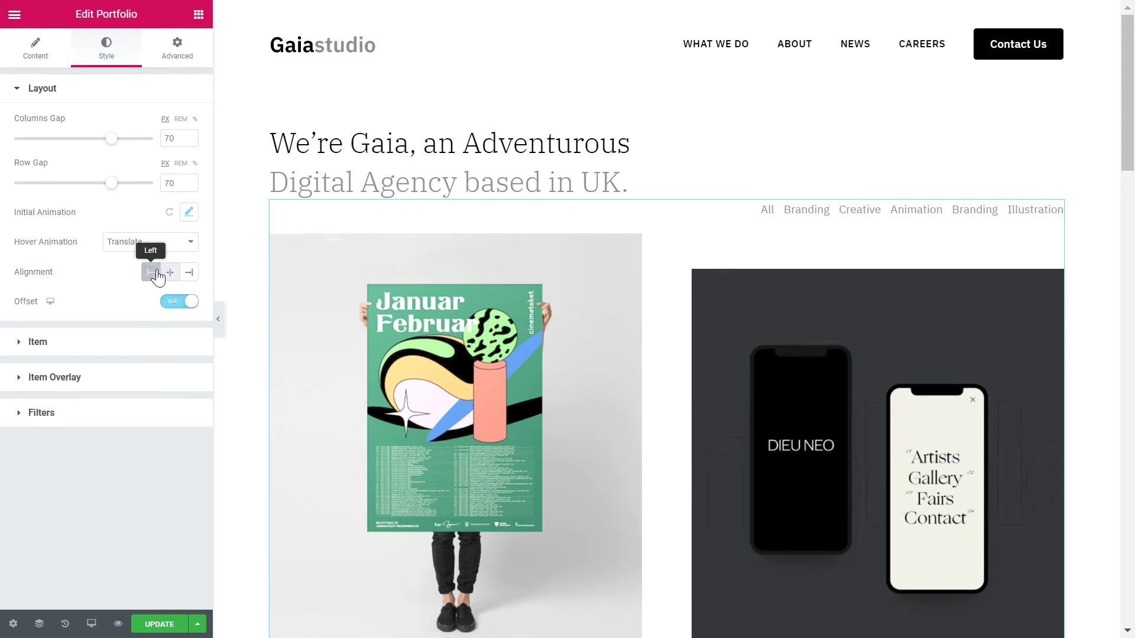
click(190, 272)
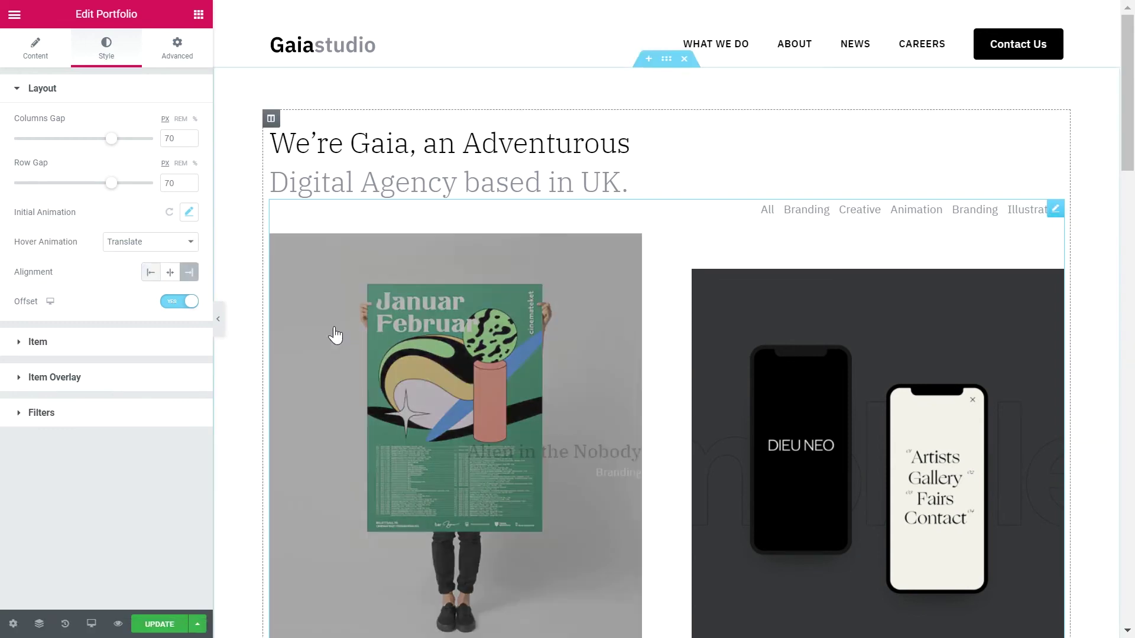
click(170, 272)
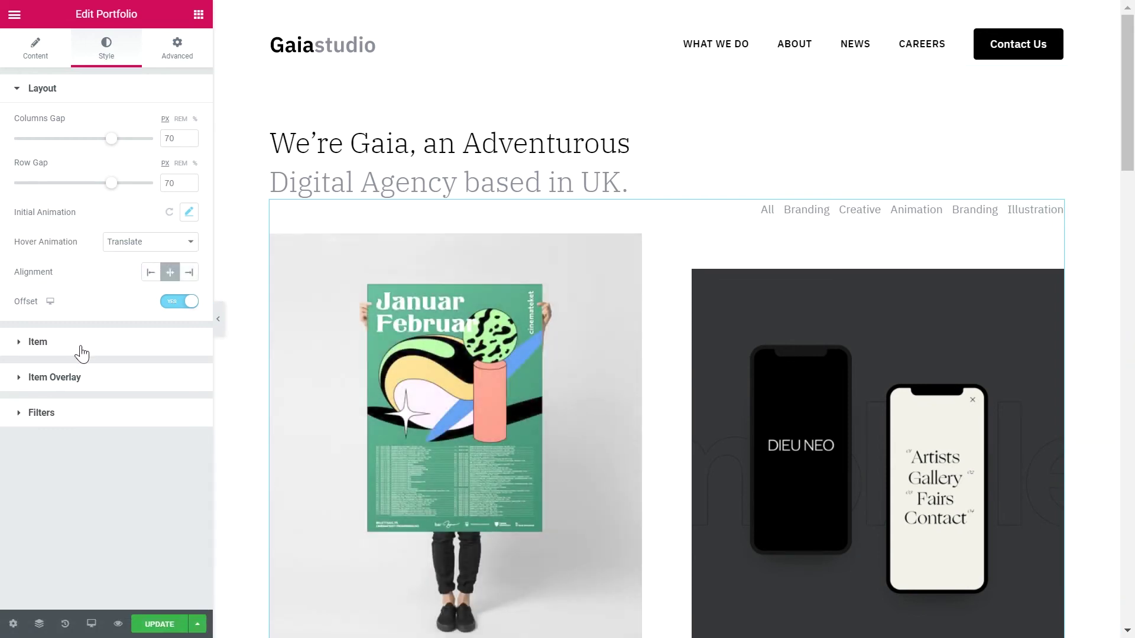
click(81, 353)
Step: Adjust item corner radius and give the overlay a white Classic background inset 25
mouse_move(17, 174)
mouse_down()
mouse_move(35, 174)
mouse_move(3, 186)
mouse_up()
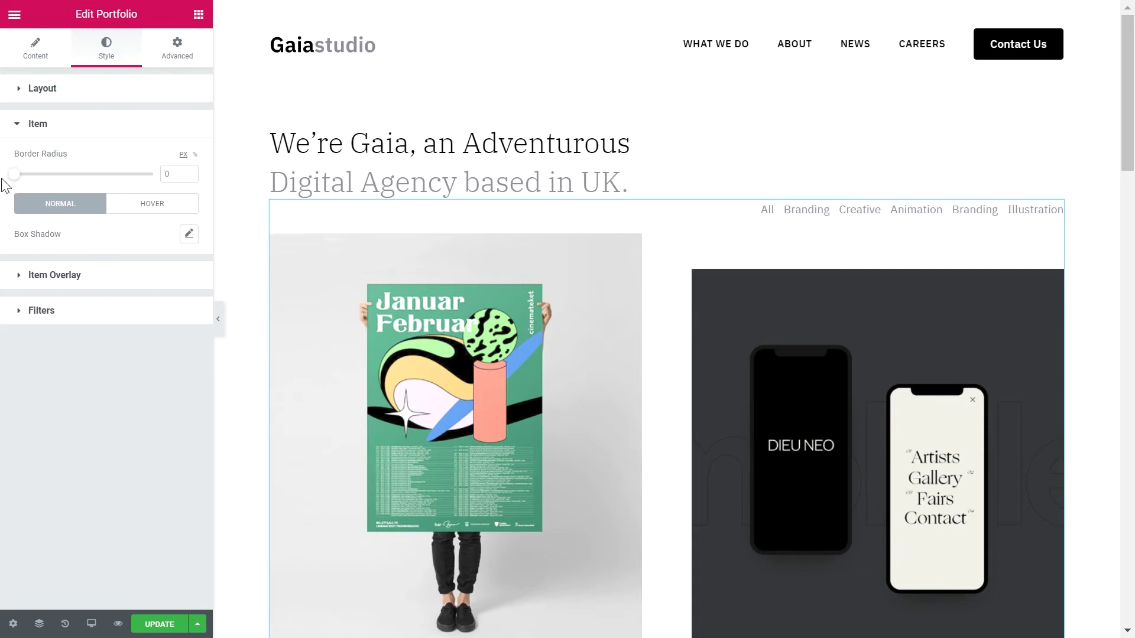
click(75, 278)
click(151, 231)
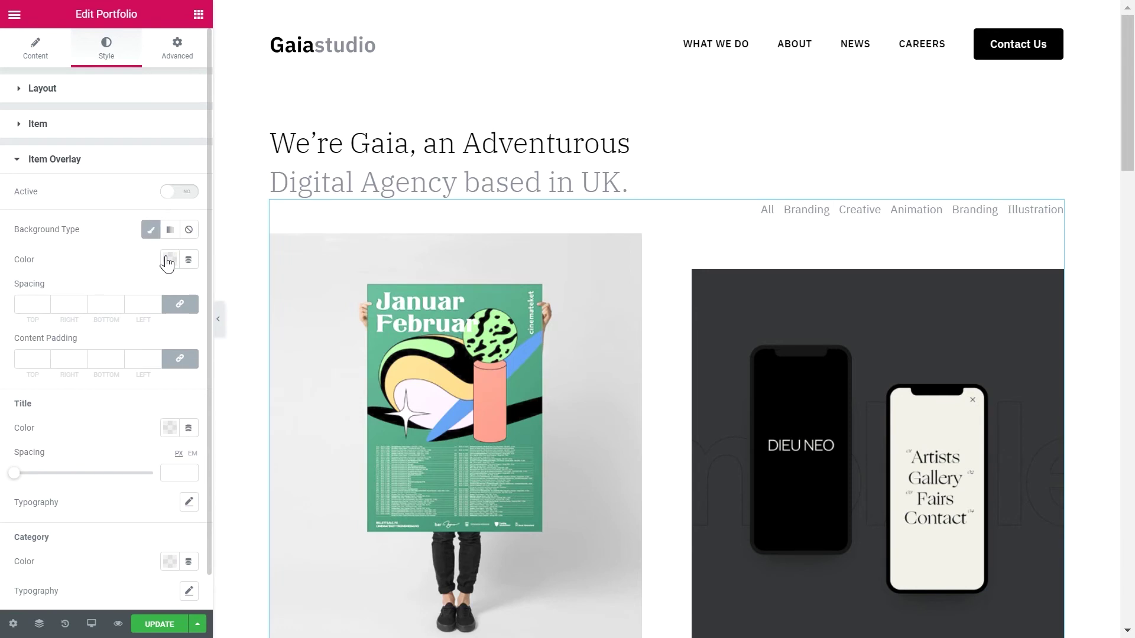
click(167, 259)
click(102, 293)
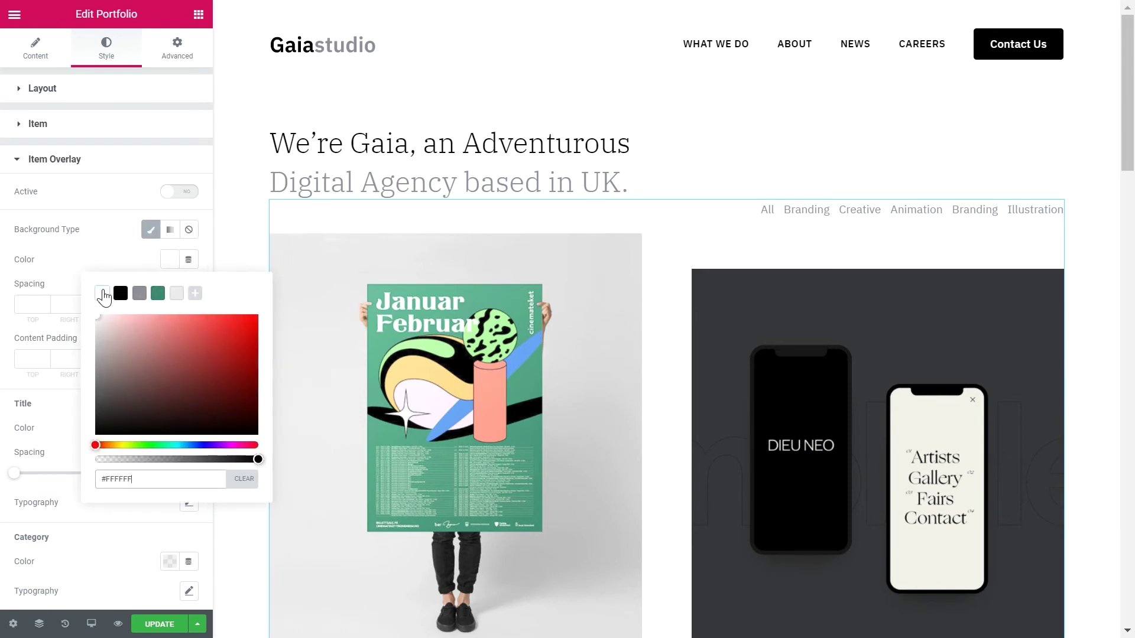
click(32, 303)
text(25)
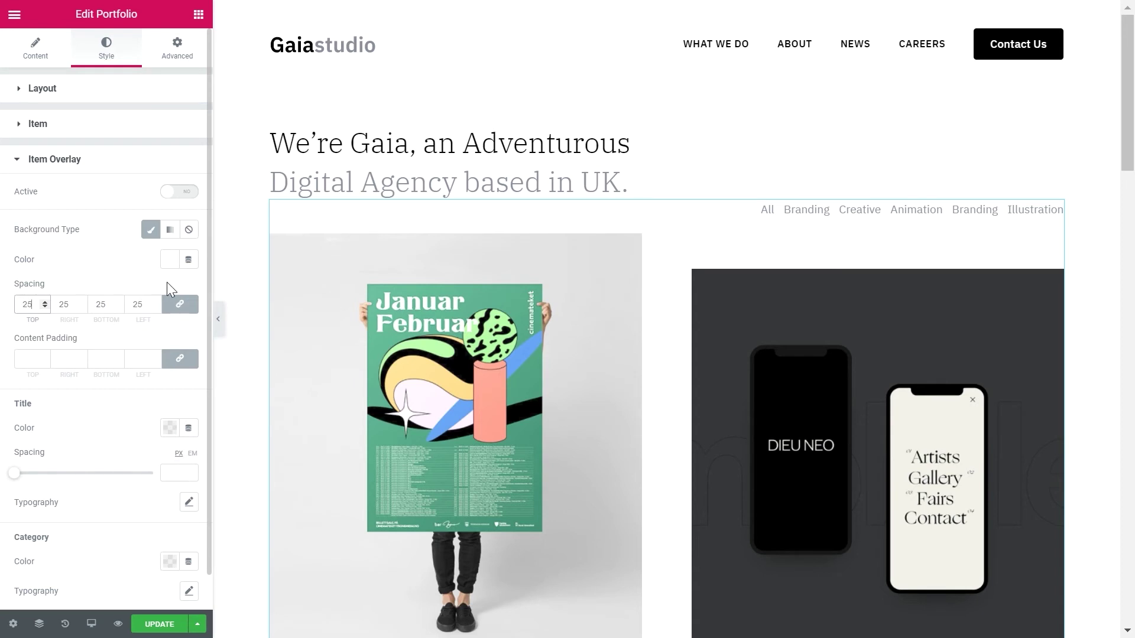
scroll(167, 282, down, 1)
mouse_move(376, 373)
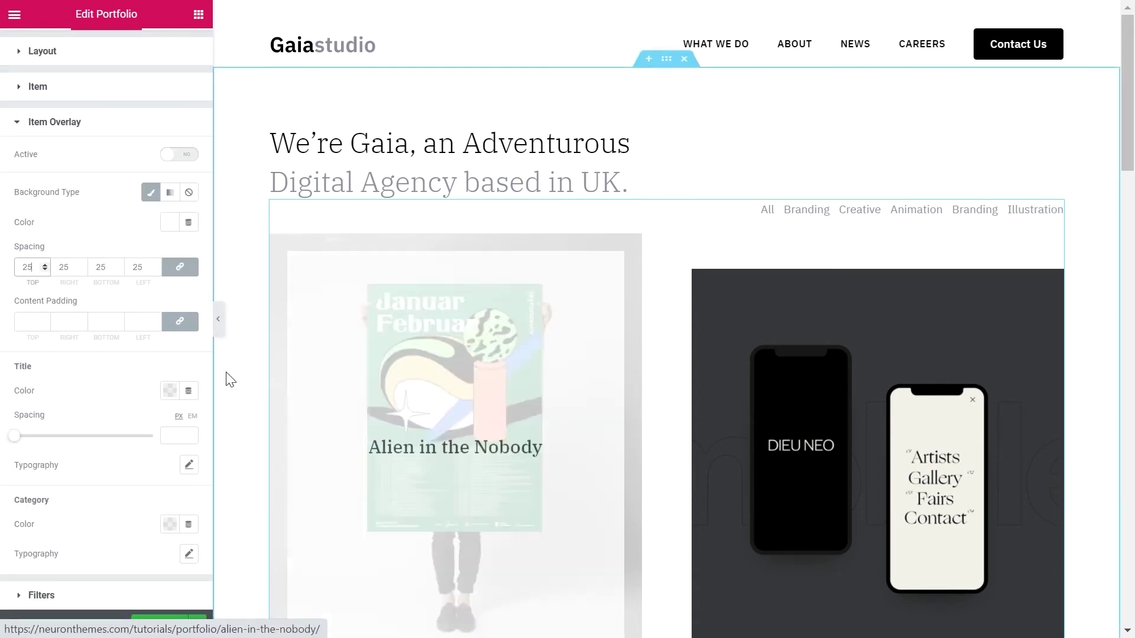
click(170, 390)
Step: Make the overlay project titles black and adjust the title spacing
click(121, 424)
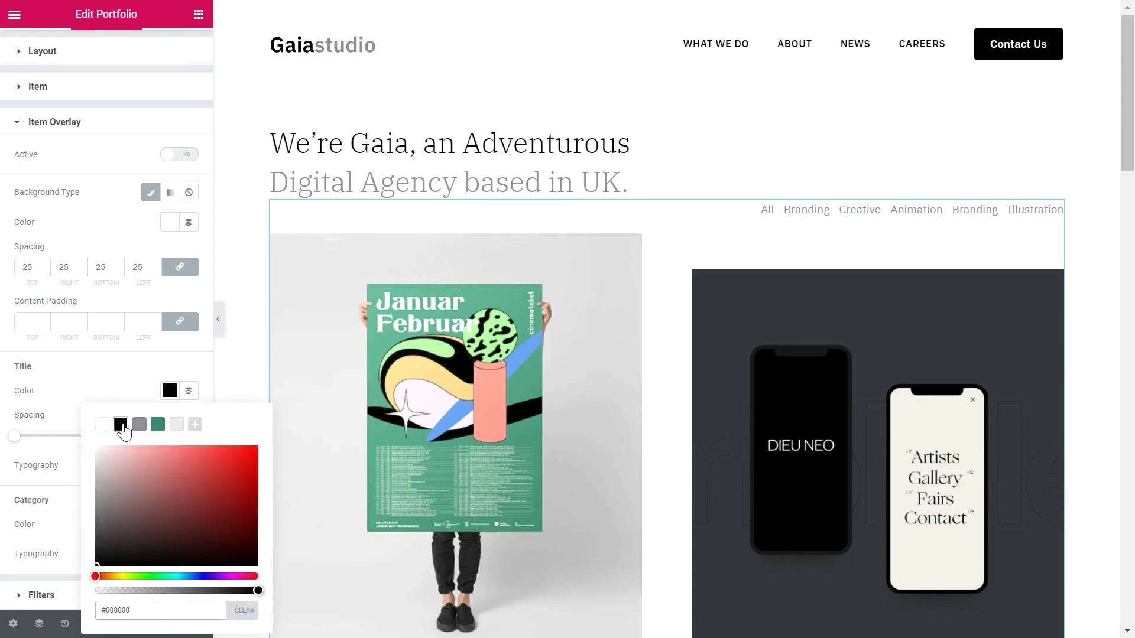
click(135, 396)
click(178, 437)
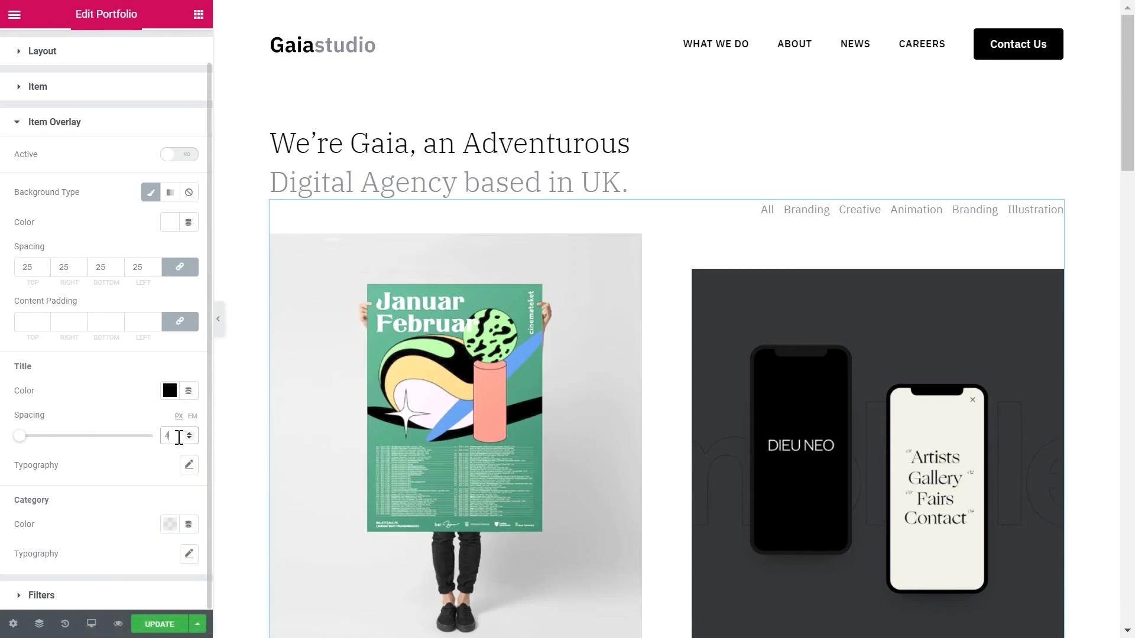
Step: Set title typography to size 24, weight 400, line-height 34 px
click(188, 466)
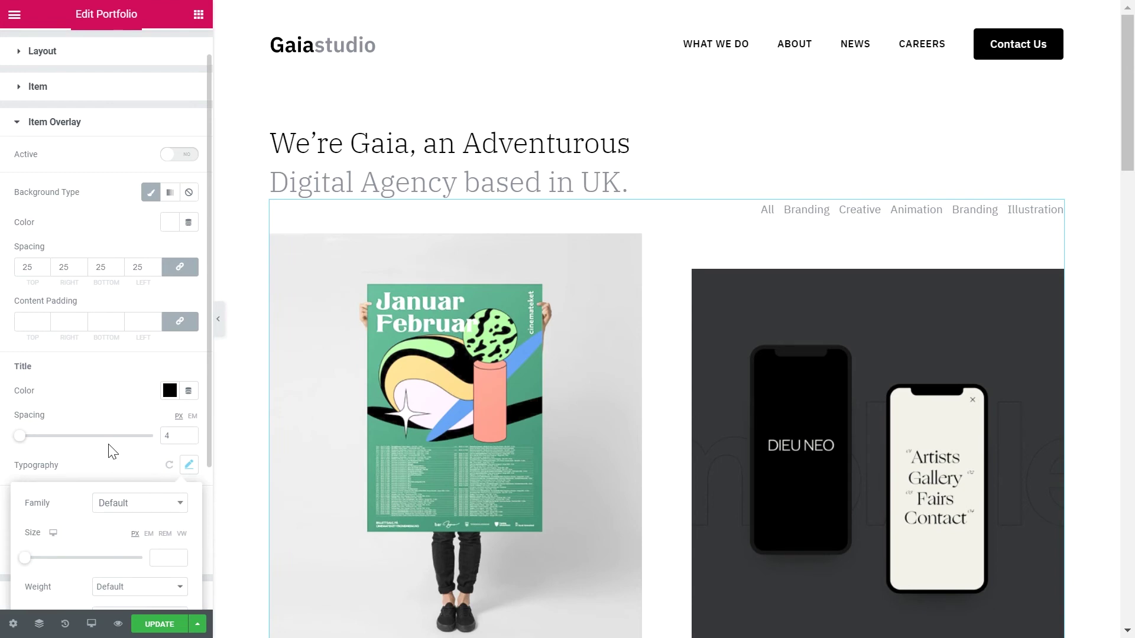
scroll(109, 452, down, 3)
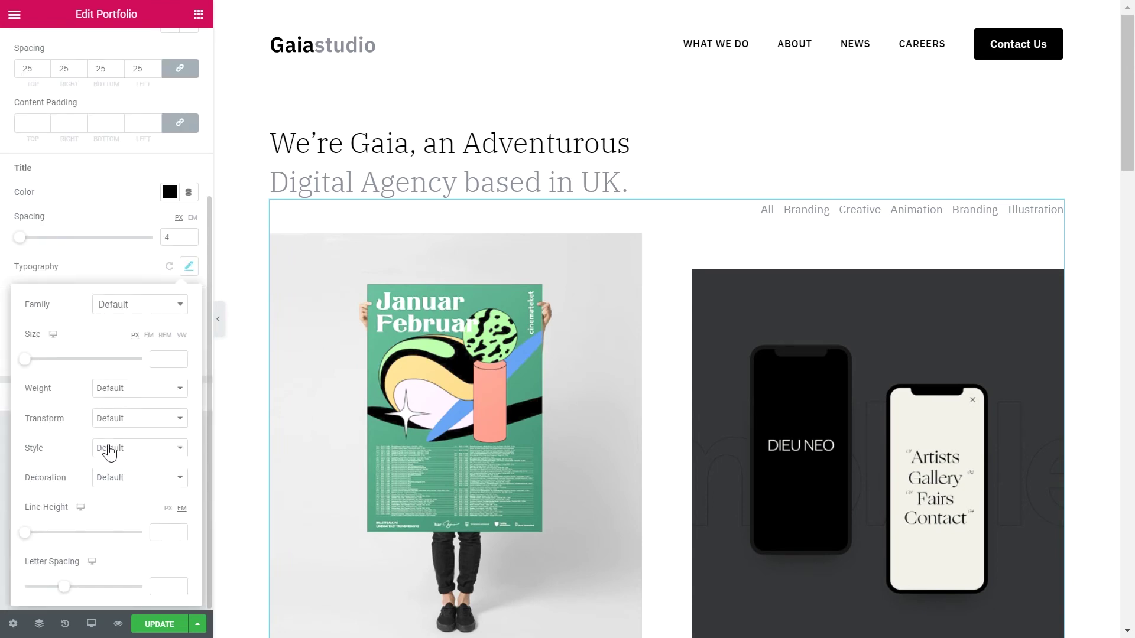
click(170, 357)
text(24)
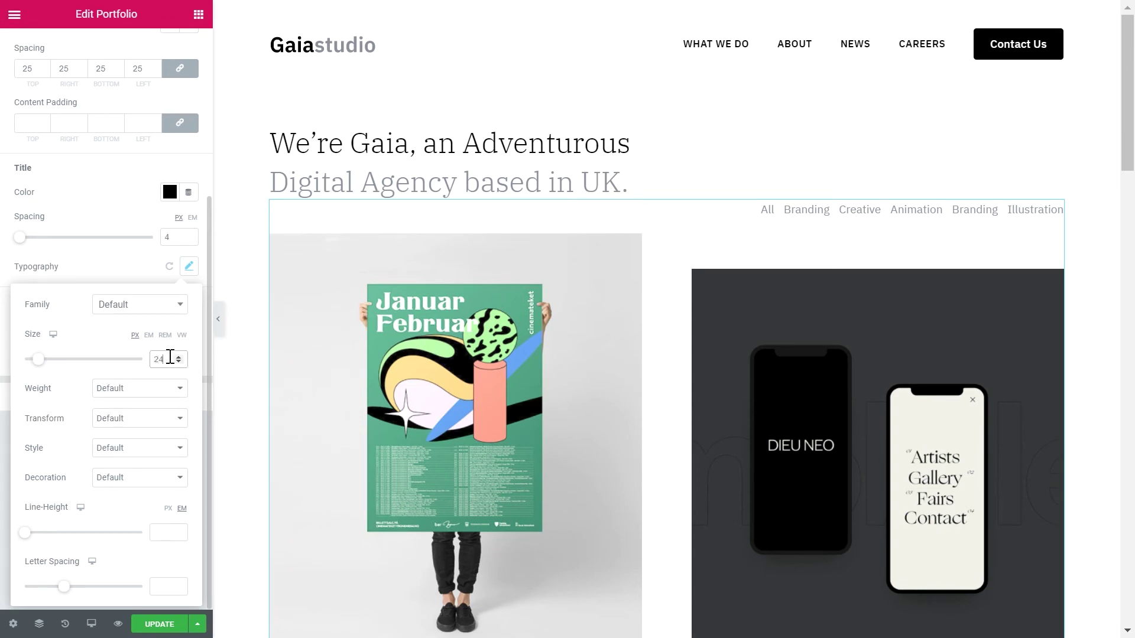
click(145, 387)
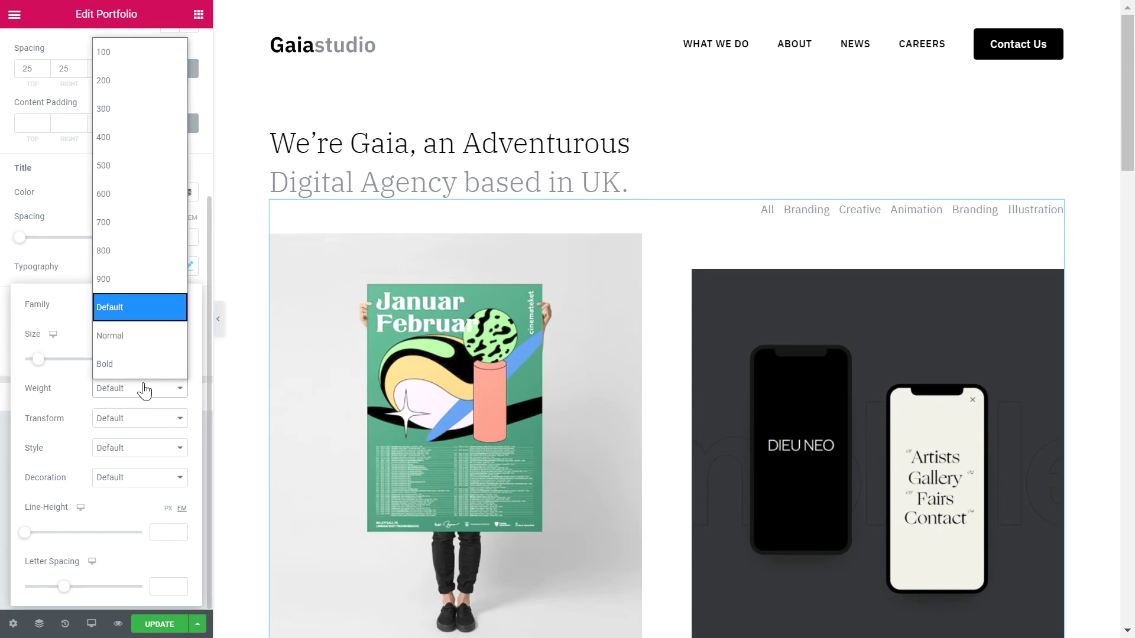
click(120, 140)
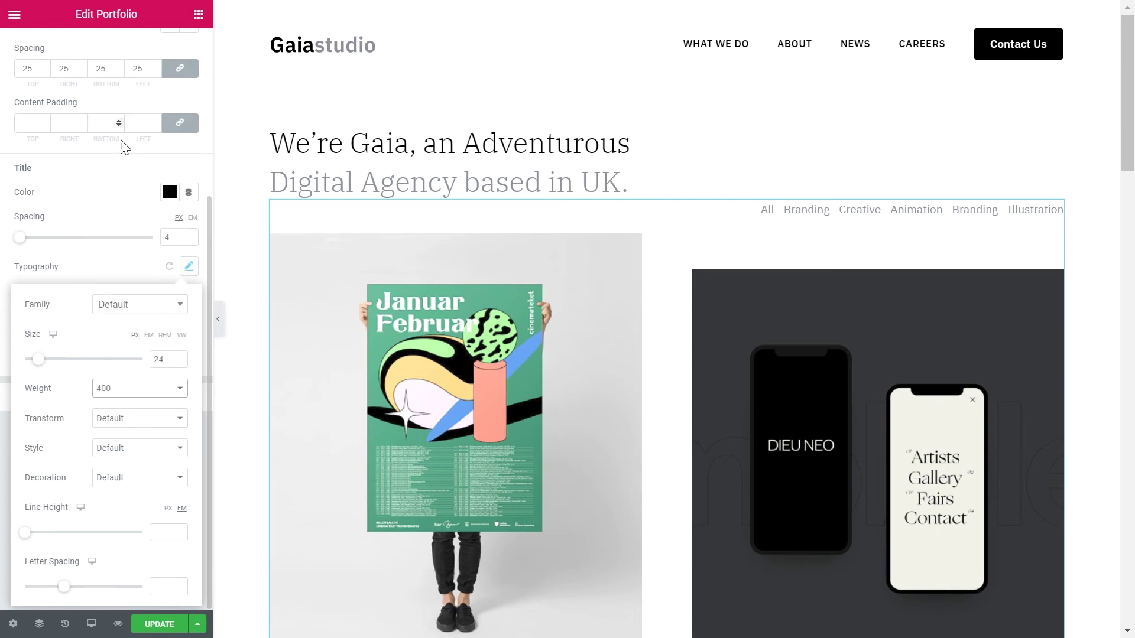
click(168, 508)
click(155, 534)
text(34)
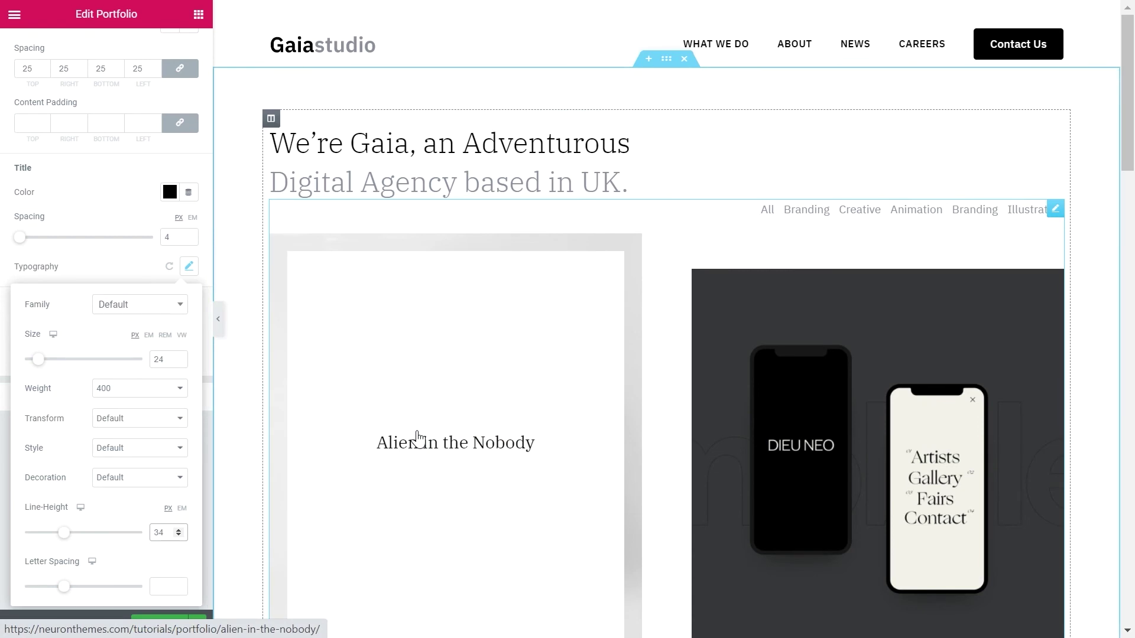
click(142, 275)
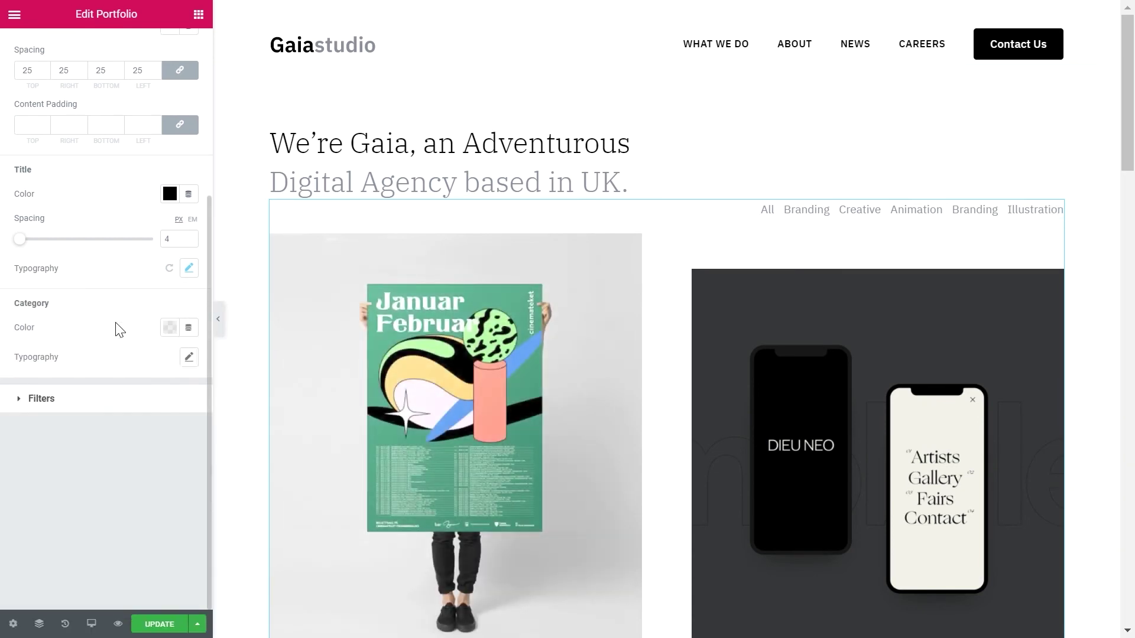
Step: Set the category label colour to grey #8D8F9A
click(169, 327)
click(139, 362)
scroll(140, 362, up, 3)
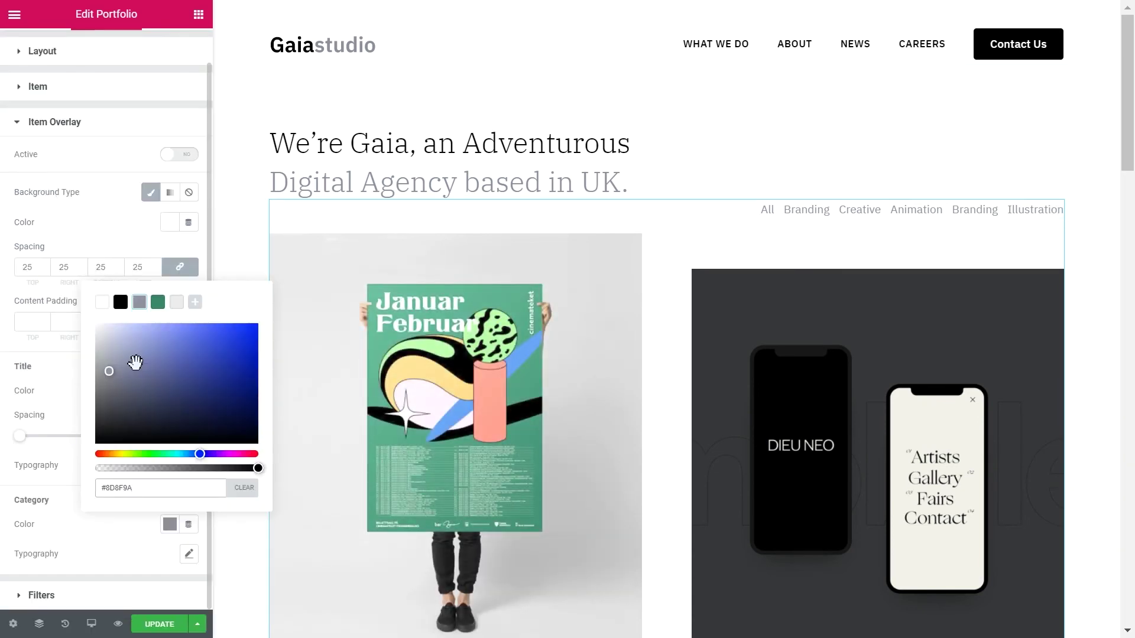
click(50, 353)
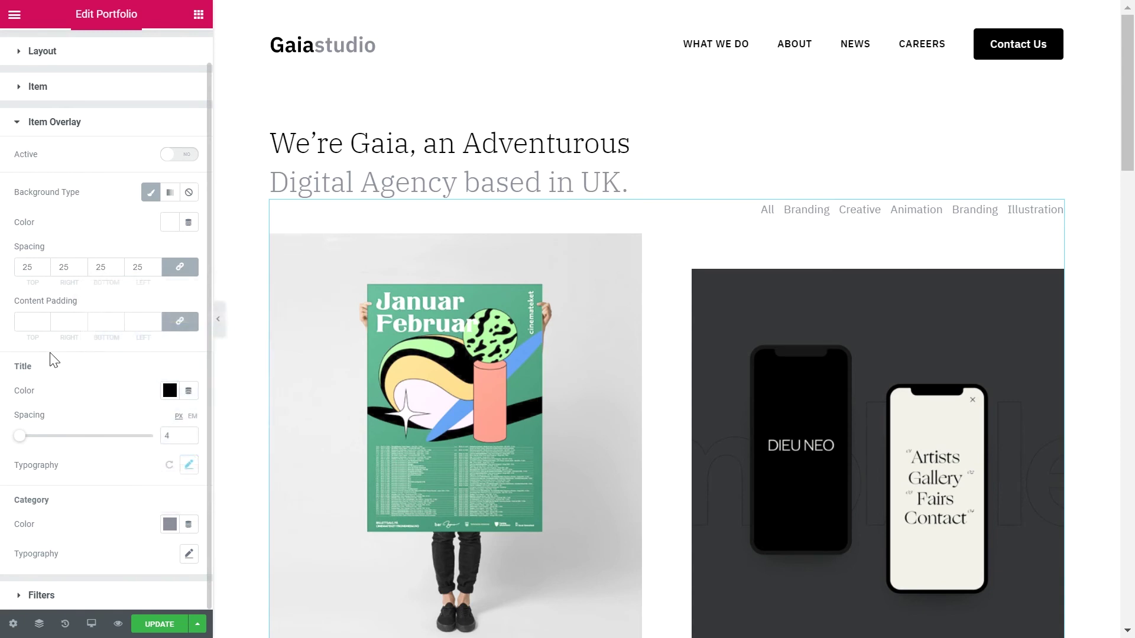
click(108, 596)
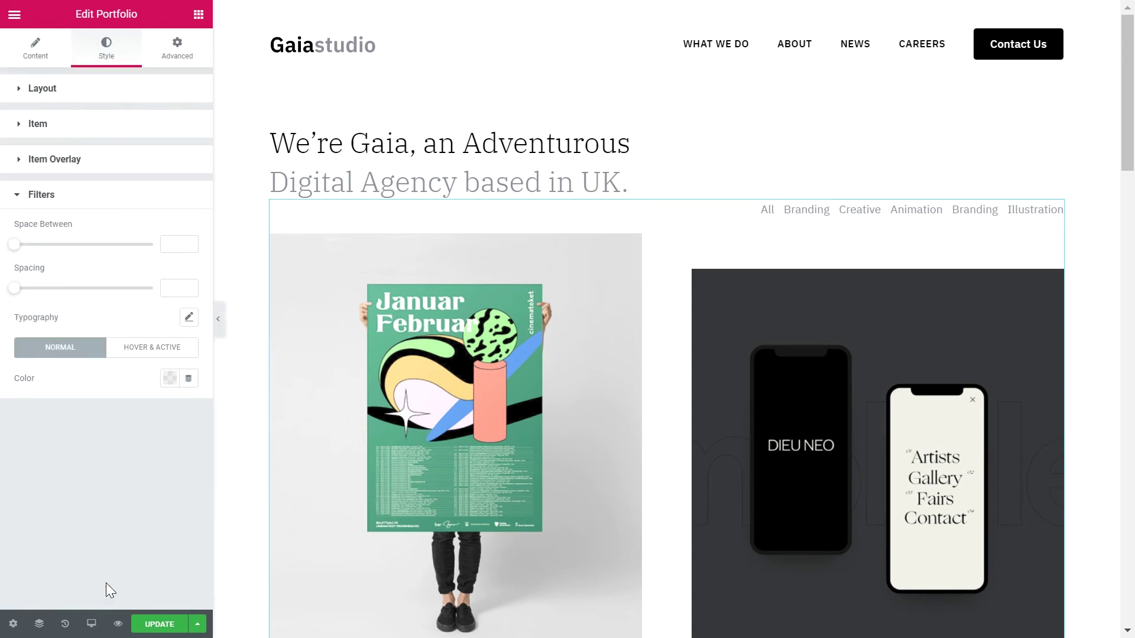
Step: Set the portfolio filters' Space Between to 26 to spread the category labels apart
drag(15, 244, 38, 244)
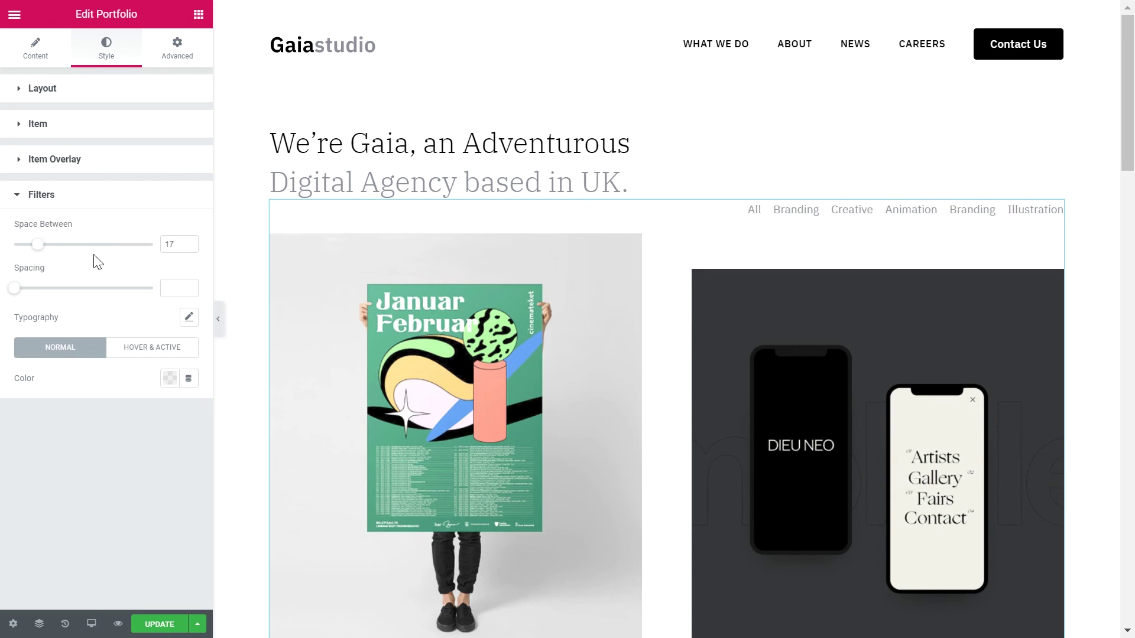
click(181, 243)
text(26)
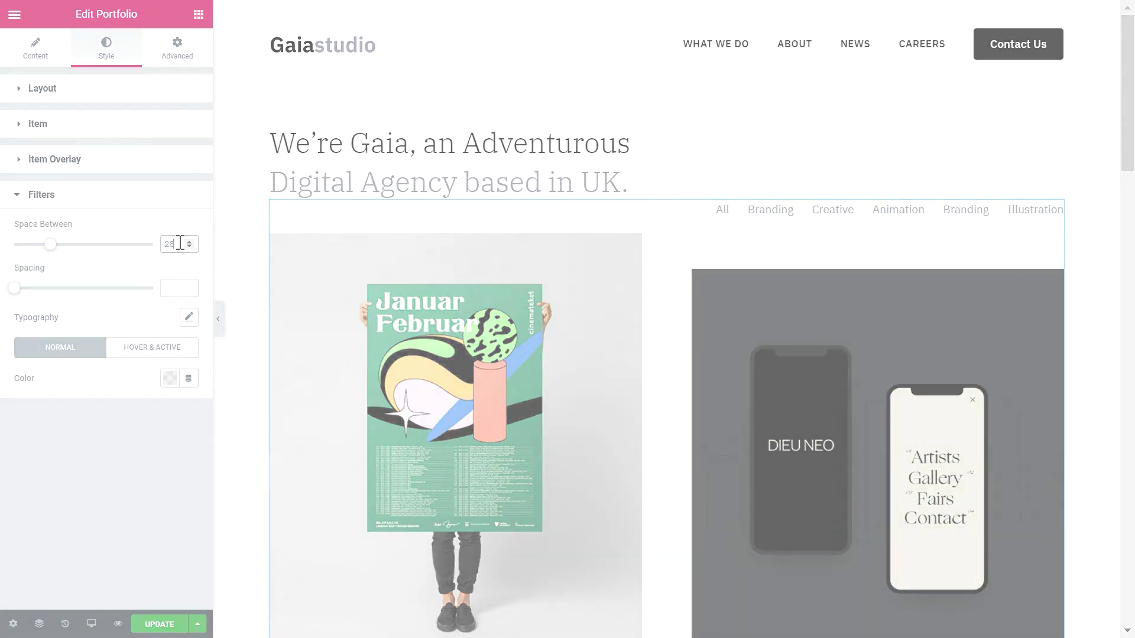
Step: Unlink the portfolio widget's margins and set Margin Top to -32, raising the filters level with the heading
click(177, 48)
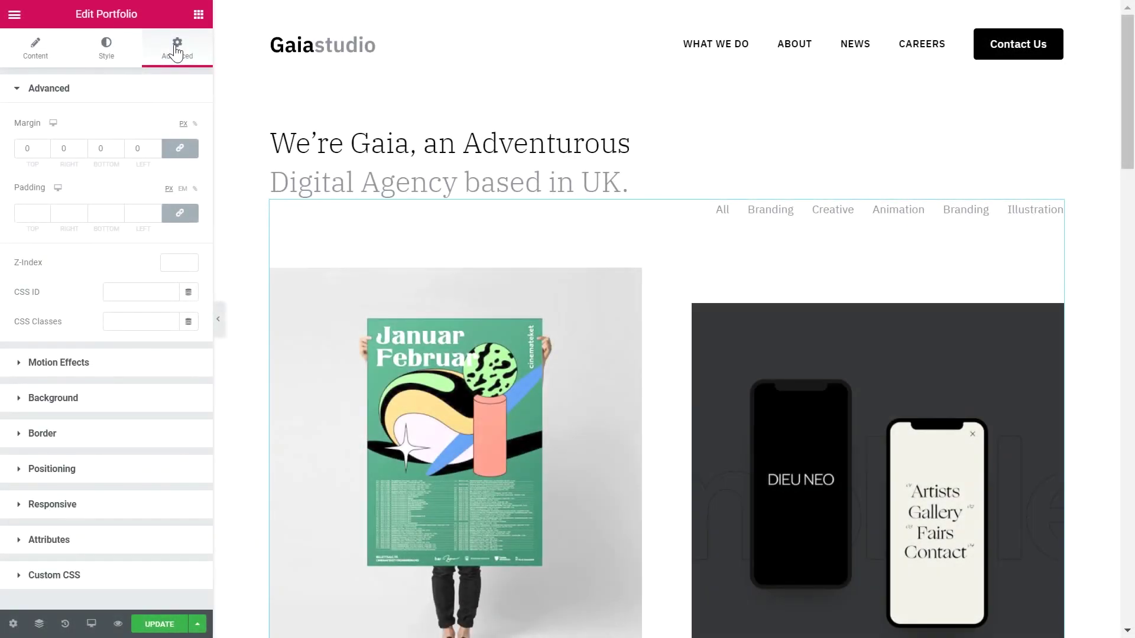
click(180, 148)
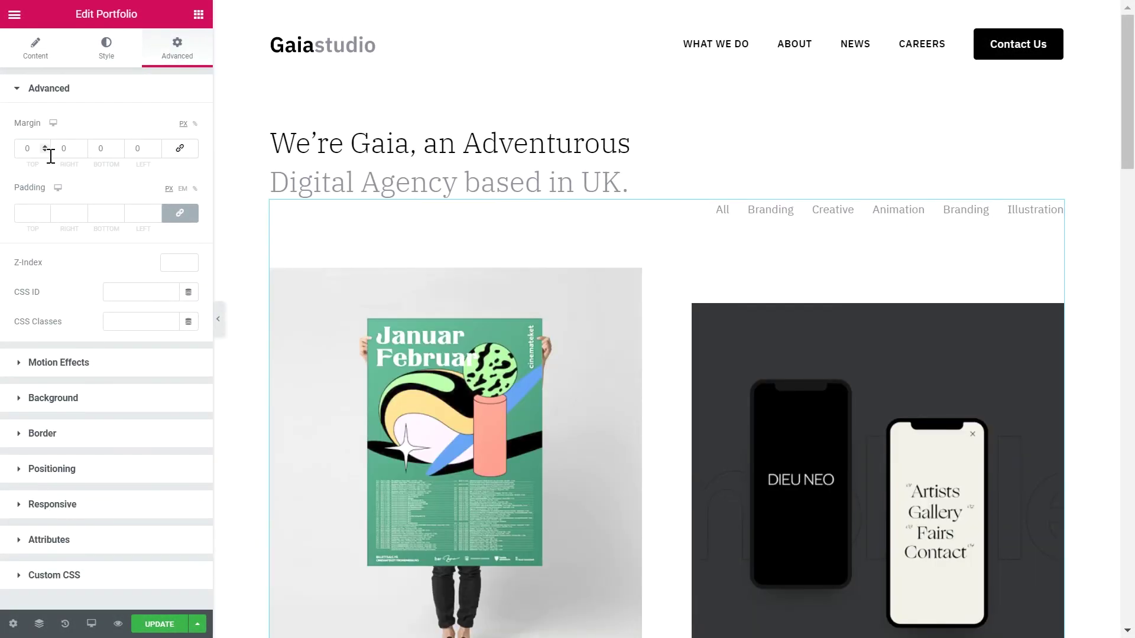
drag(45, 152, 44, 151)
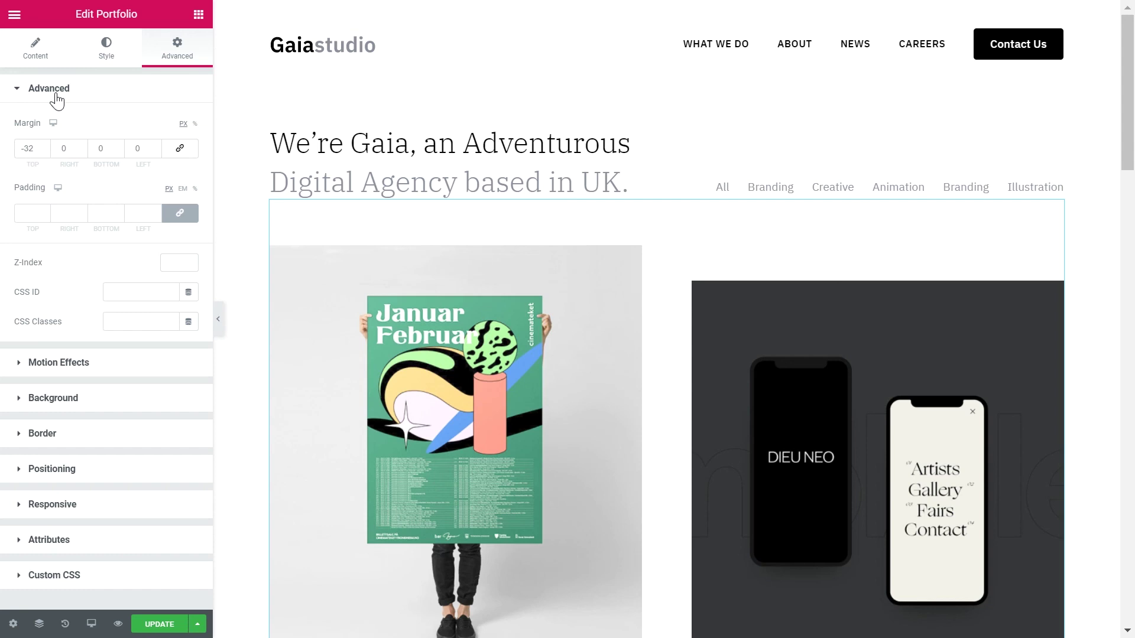
click(57, 90)
click(55, 126)
click(56, 133)
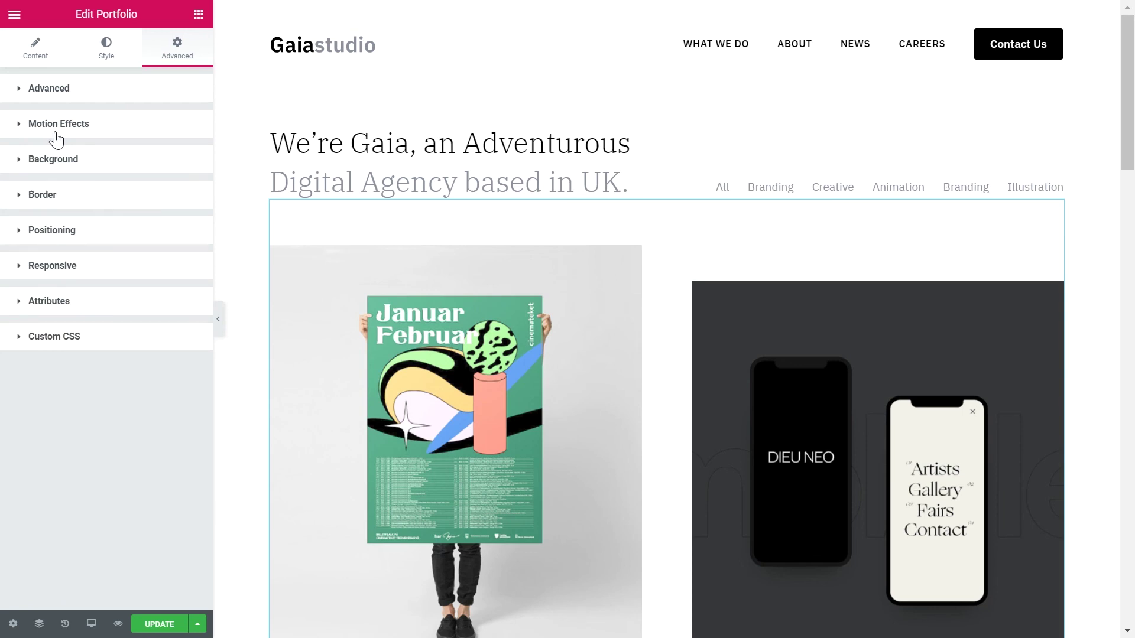
Step: Hide the editor panel and check the page full-width
click(217, 321)
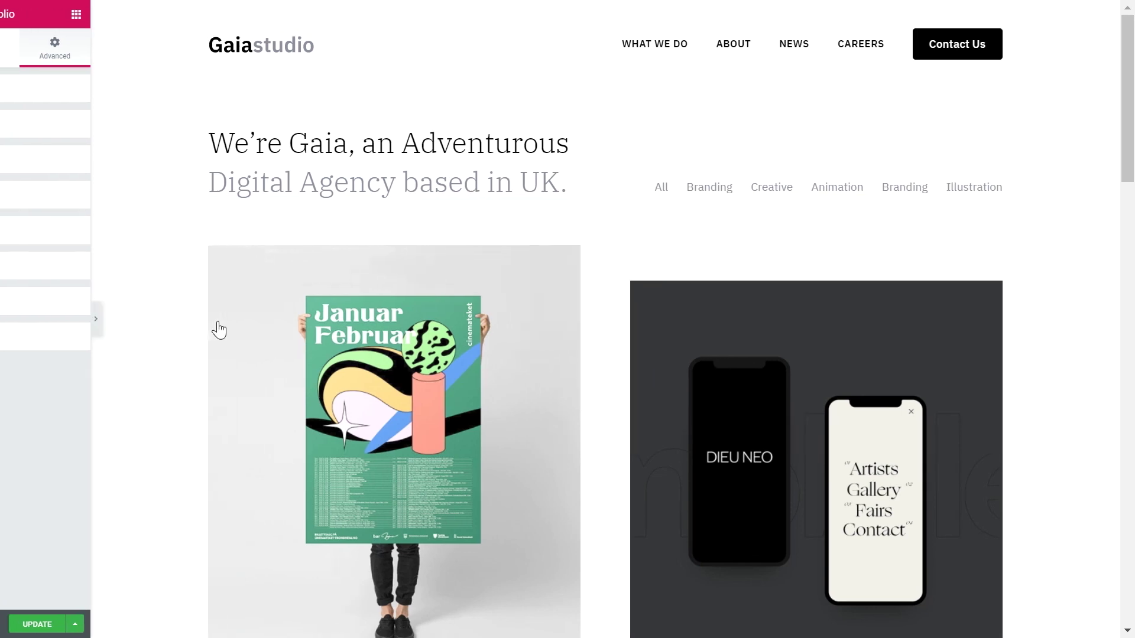
scroll(219, 329, down, 10)
scroll(219, 329, up, 10)
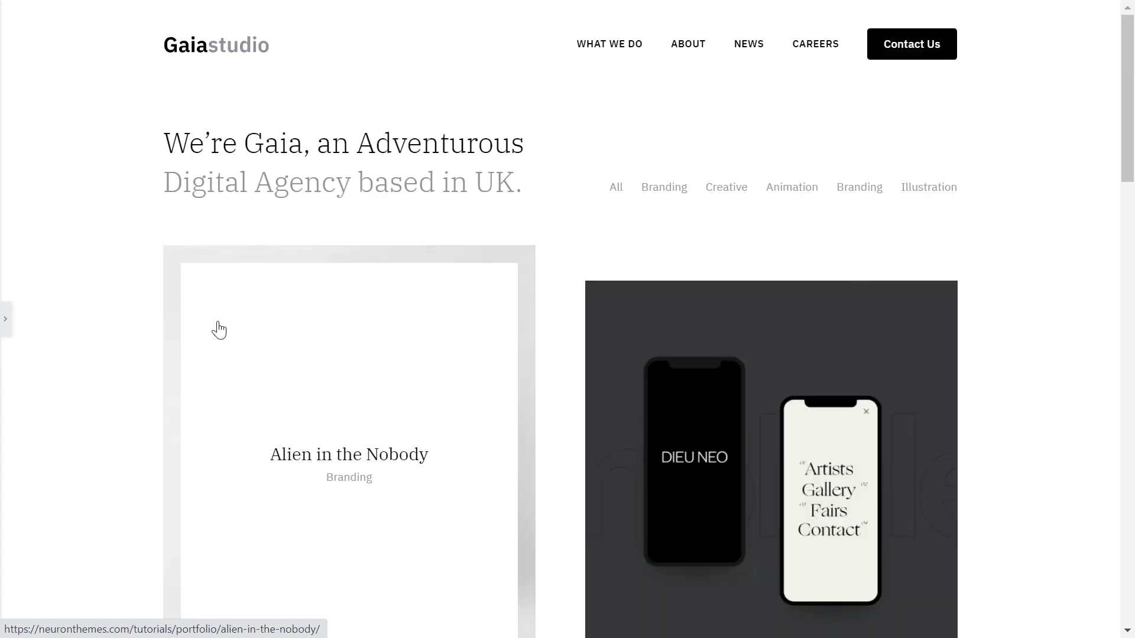
Step: Preview the live page and scroll through the two-column portfolio grid down to the footer
click(6, 324)
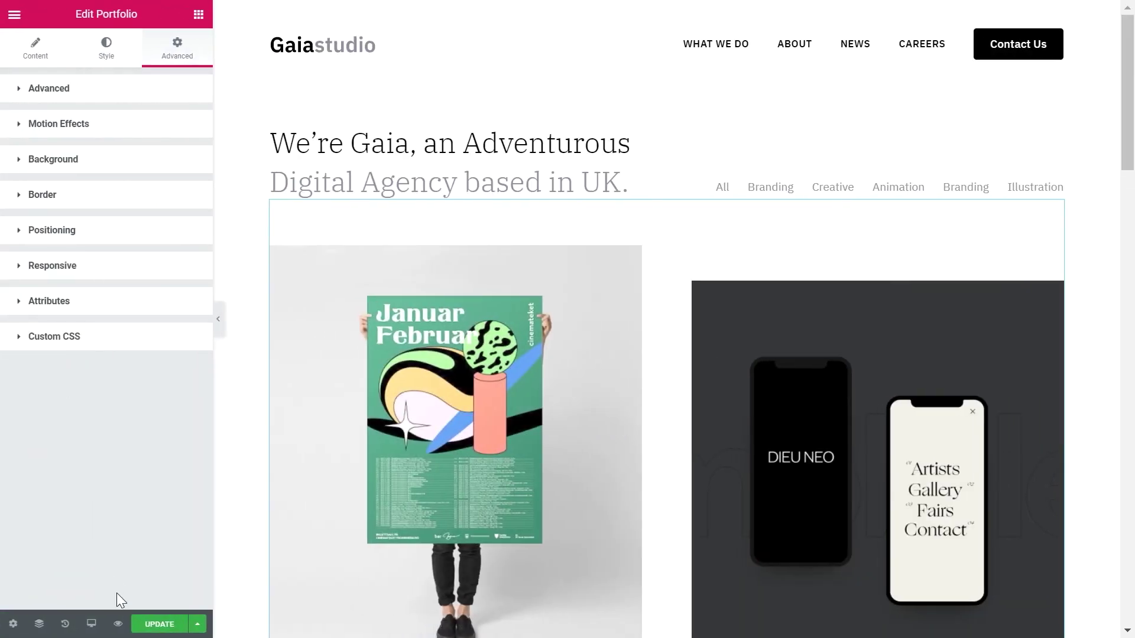
click(118, 624)
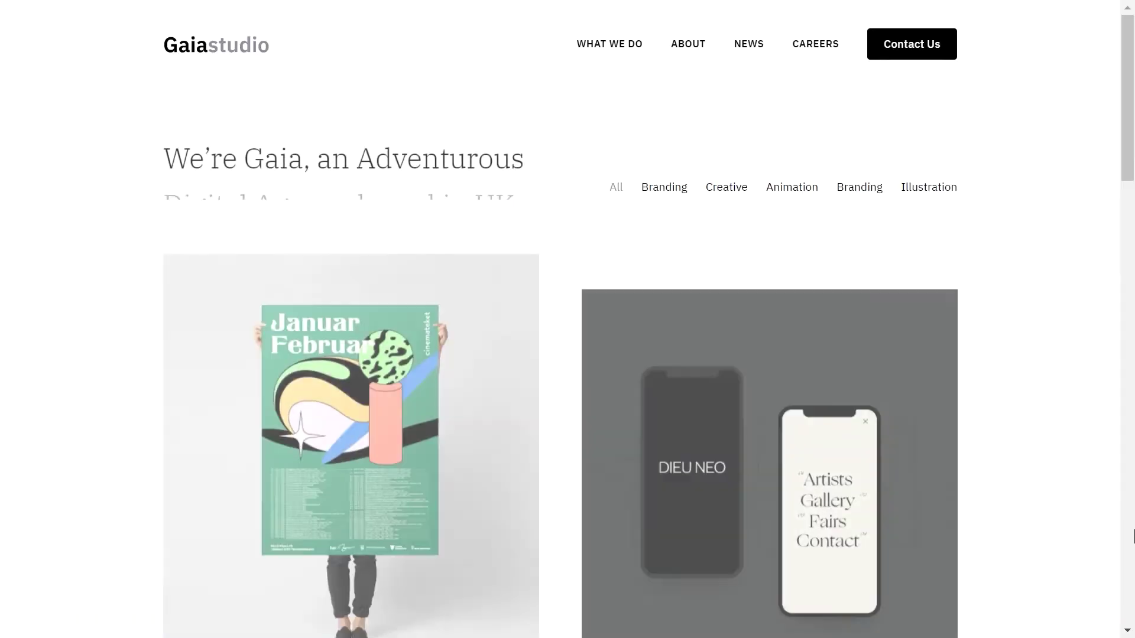
scroll(1133, 536, down, 8)
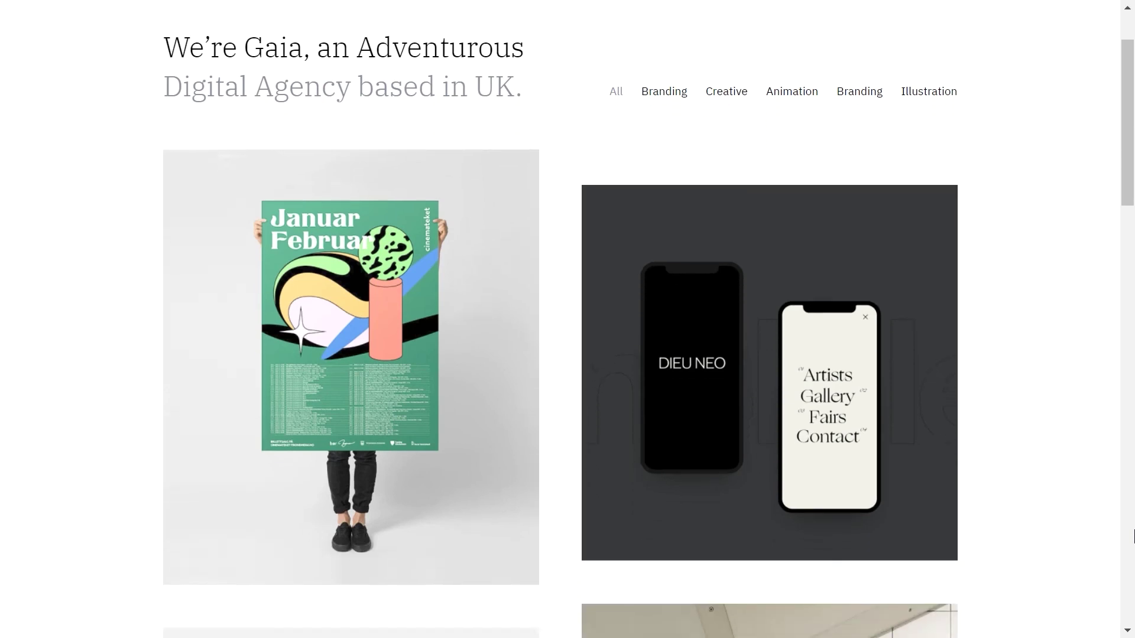
scroll(1134, 536, down, 9)
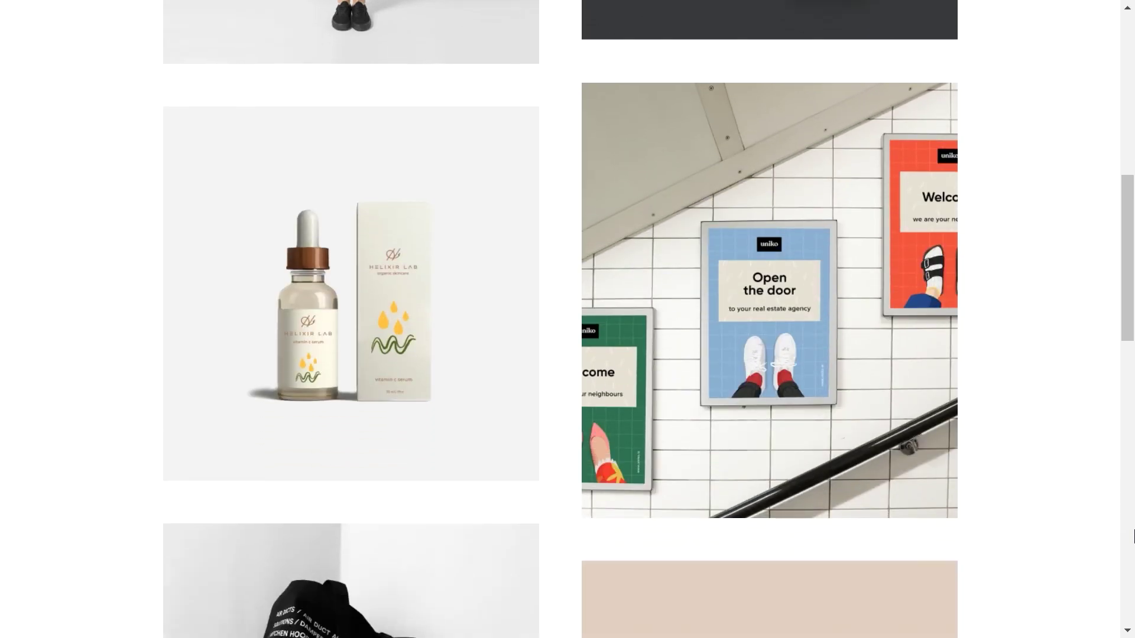
scroll(1133, 536, down, 9)
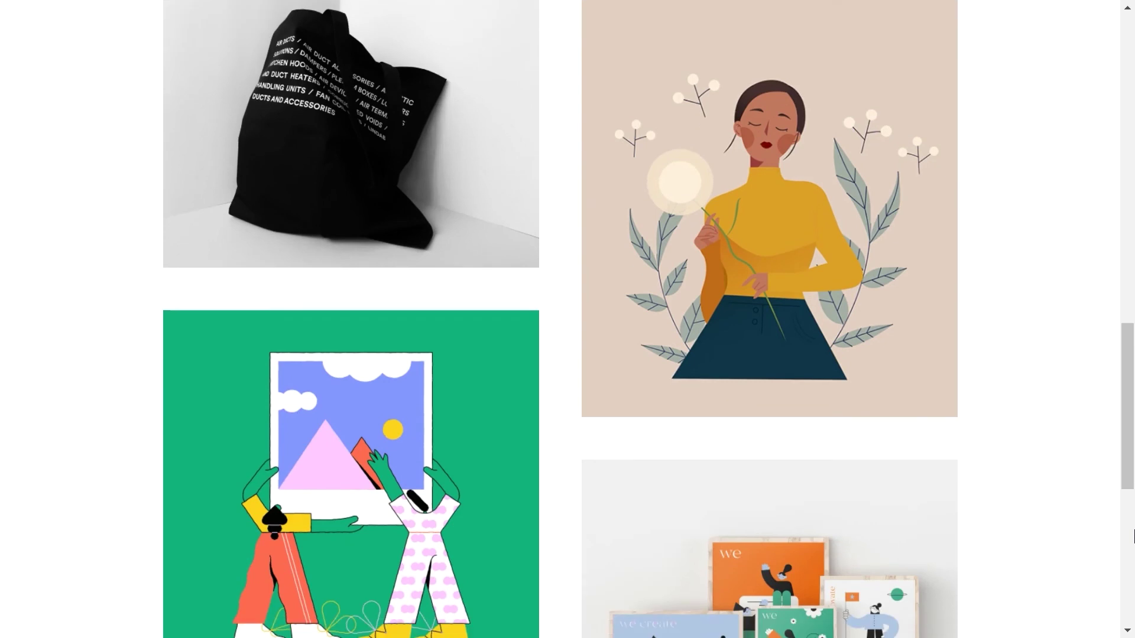
scroll(1133, 536, down, 2)
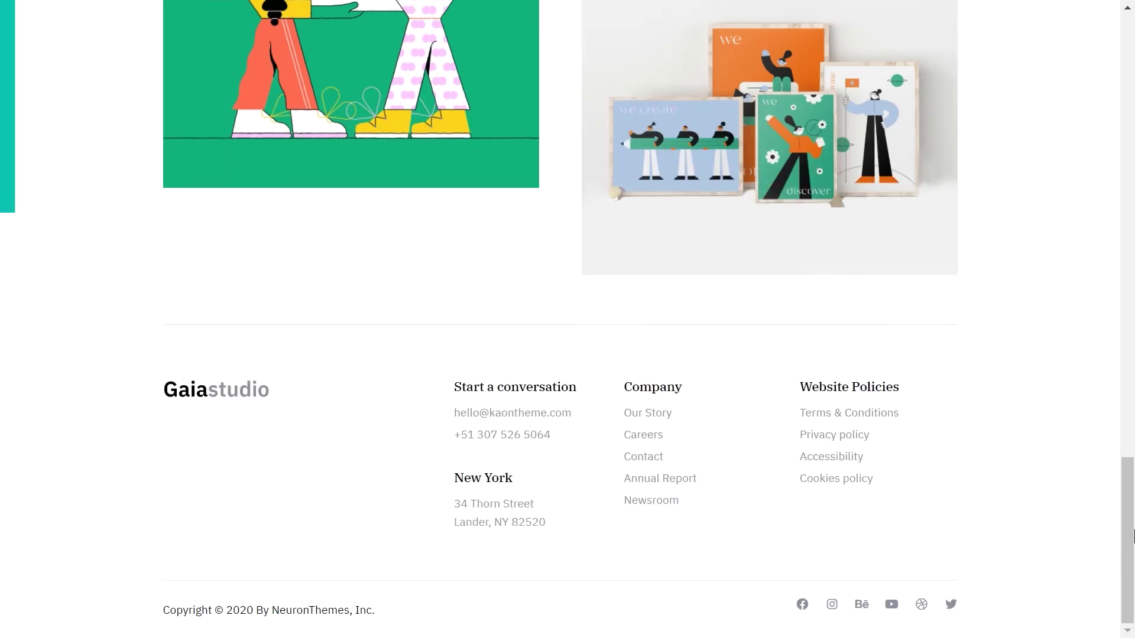